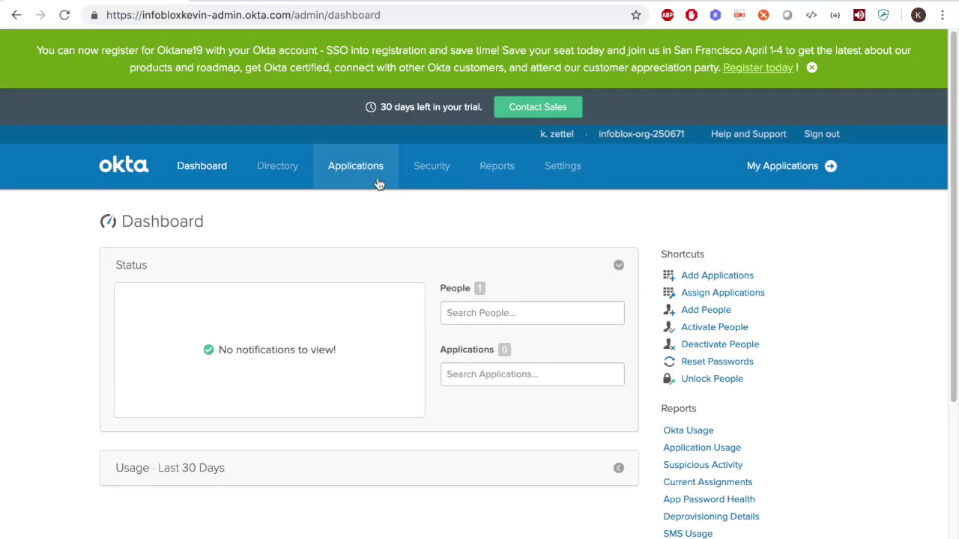
# Step: Open the Applications page of the Okta admin console
pyautogui.click(379, 183)
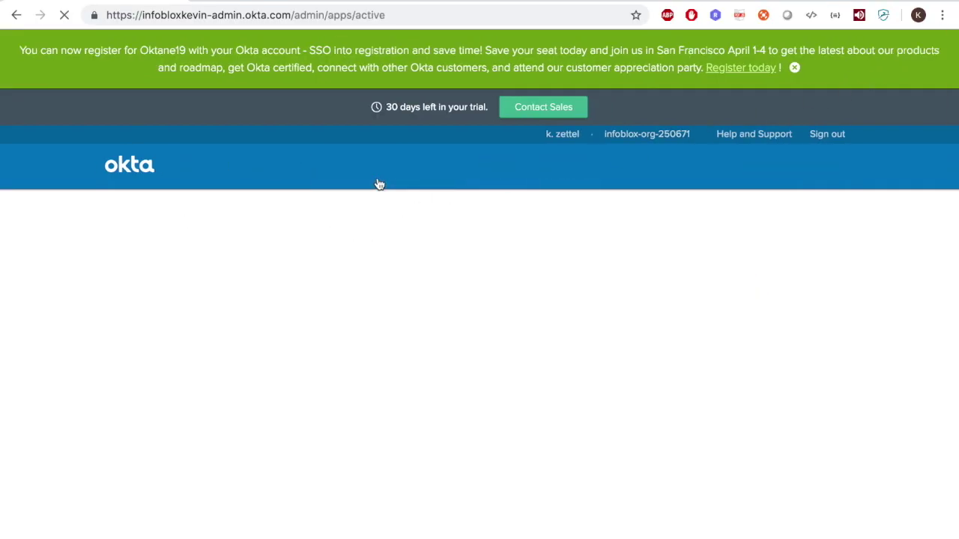
# Step: Create a new SAML 2.0 app integration named Infoblox_Demo
pyautogui.click(167, 271)
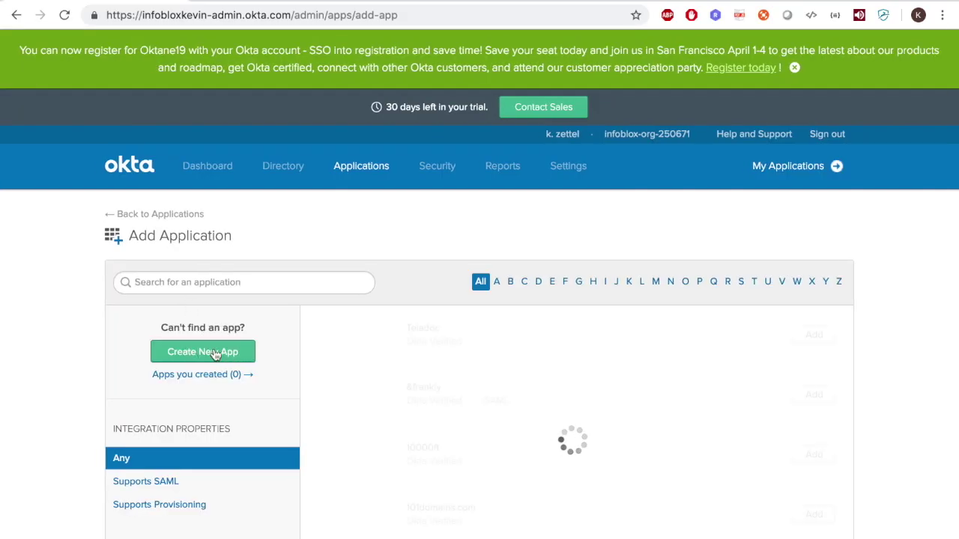
pyautogui.click(215, 355)
pyautogui.click(441, 294)
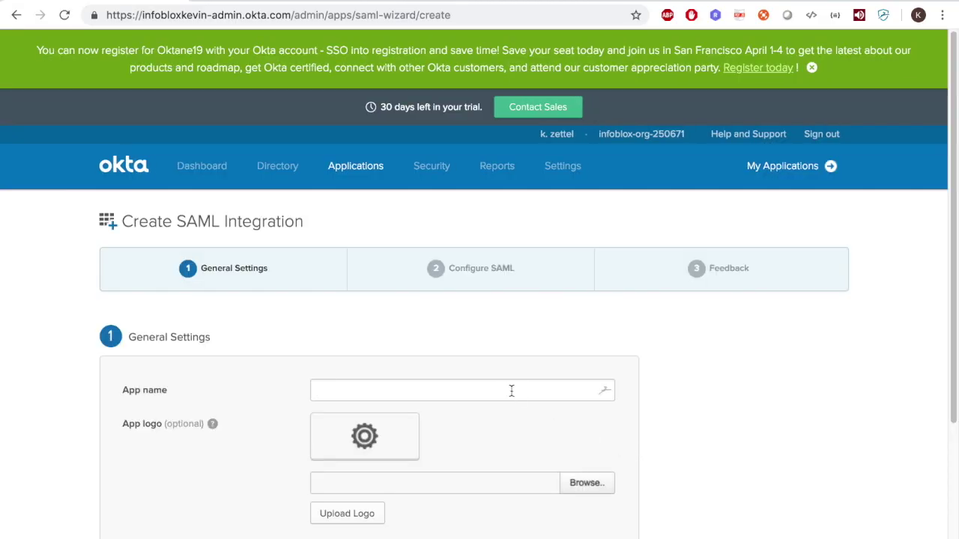
pyautogui.click(511, 390)
pyautogui.write('Infoblox_Demo')
# Step: Upload logo.png as the app logo and continue to Configure SAML
pyautogui.click(587, 482)
pyautogui.click(348, 92)
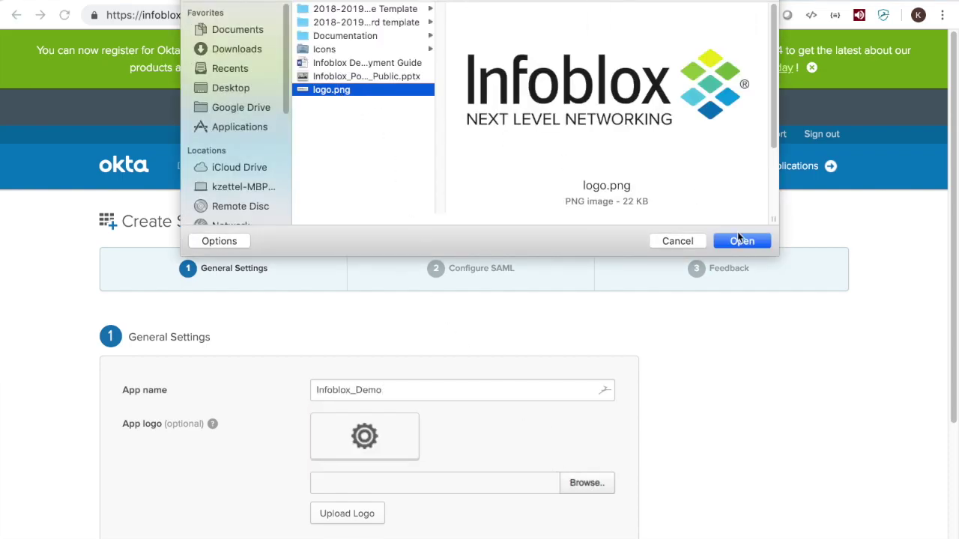
pyautogui.click(738, 239)
pyautogui.click(376, 513)
pyautogui.scroll(-3, 659, 400)
pyautogui.click(591, 466)
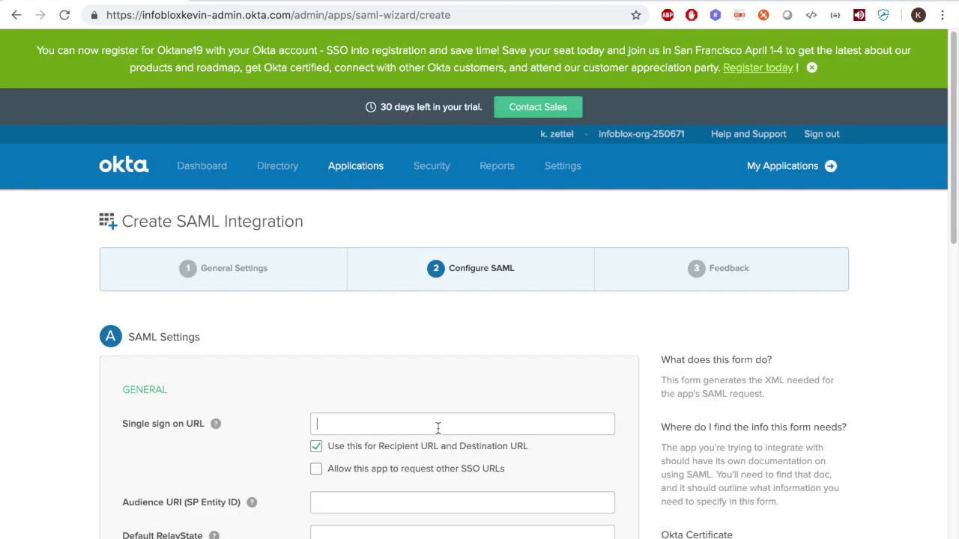
# Step: Copy the Grid Manager address into the Single sign on URL field
pyautogui.click(286, 2)
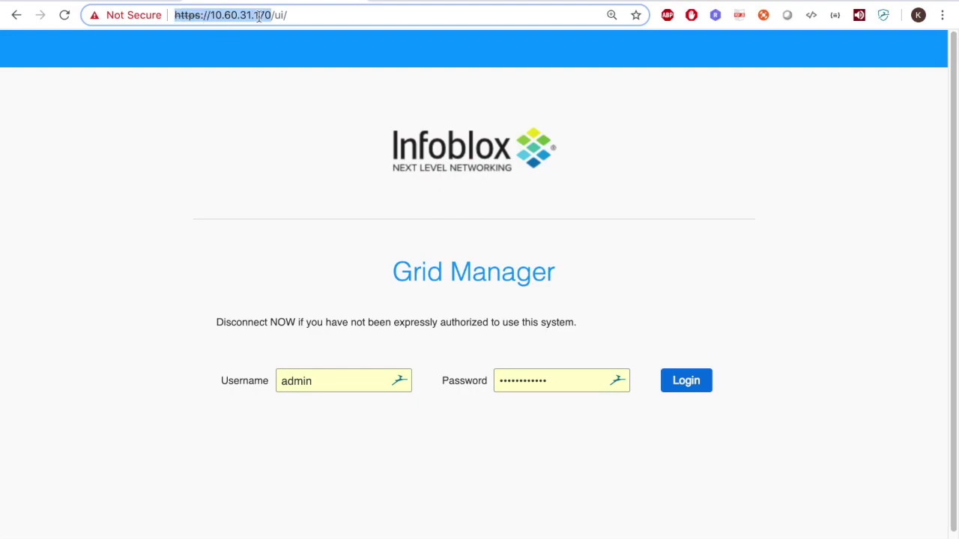
pyautogui.rightClick(268, 15)
pyautogui.click(305, 106)
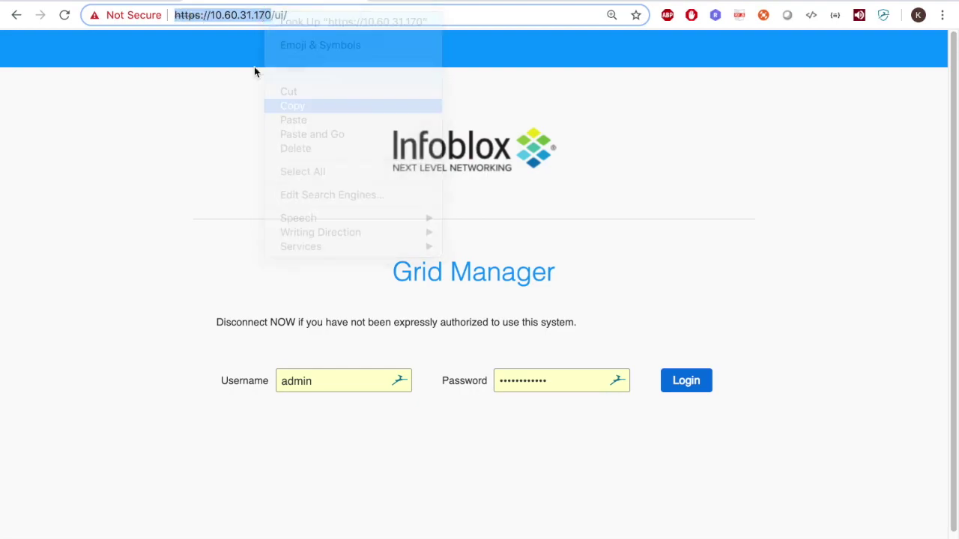
pyautogui.hotkey('ctrl', 'shift', 'Tab')
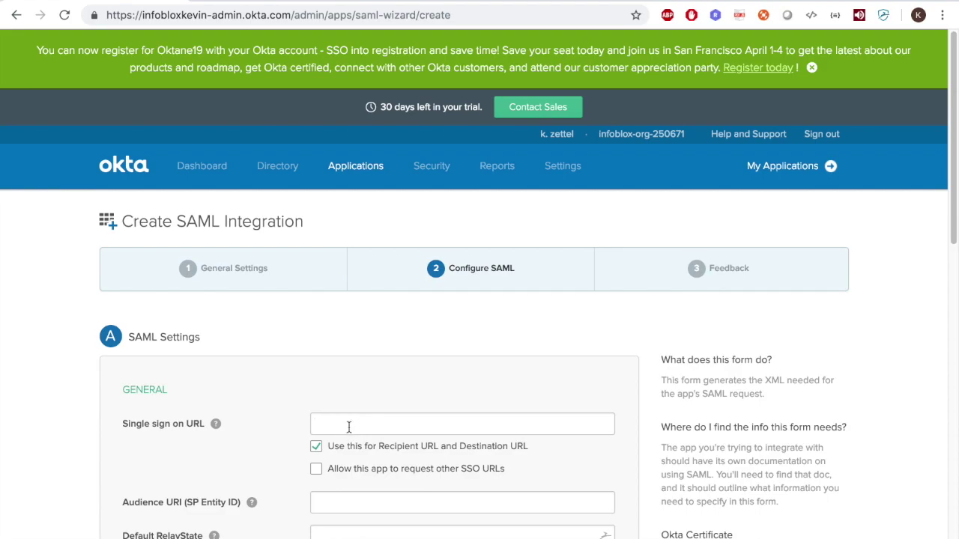
pyautogui.click(348, 426)
pyautogui.hotkey('ctrl', 'v')
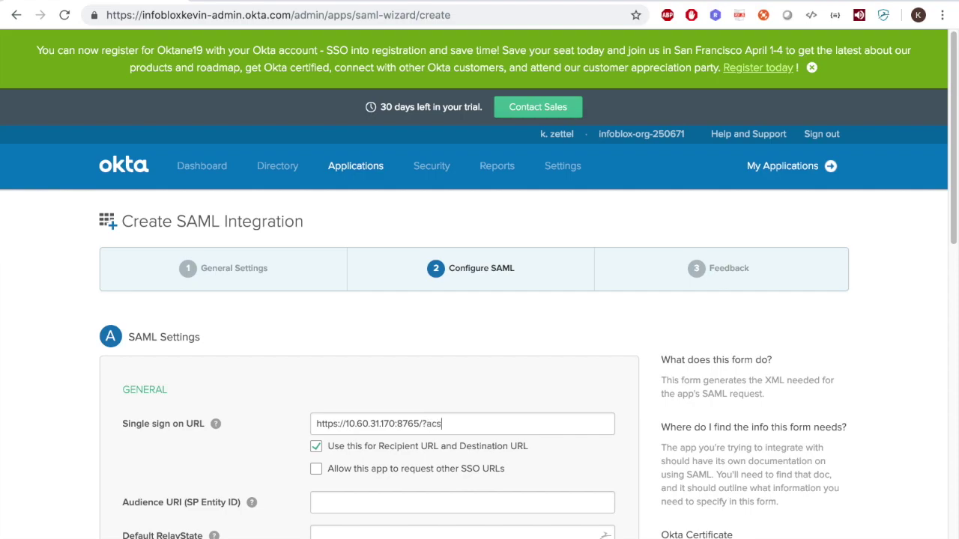
pyautogui.tripleClick(394, 427)
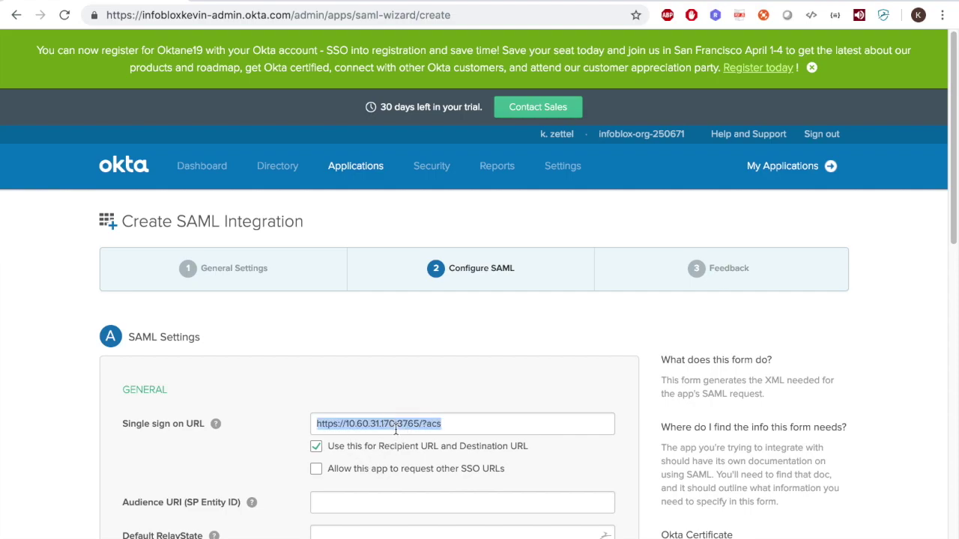
pyautogui.hotkey('ctrl', 'c')
pyautogui.scroll(-2, 395, 427)
pyautogui.click(397, 421)
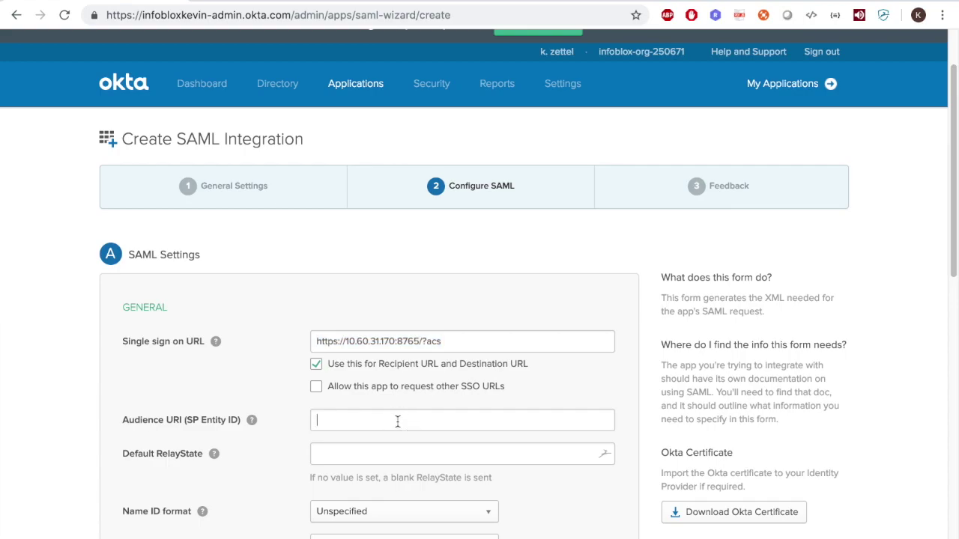
pyautogui.hotkey('ctrl', 'v')
# Step: Mark it as an Okta customer's internal app and finish creating Infoblox_Demo
pyautogui.scroll(-5, 443, 439)
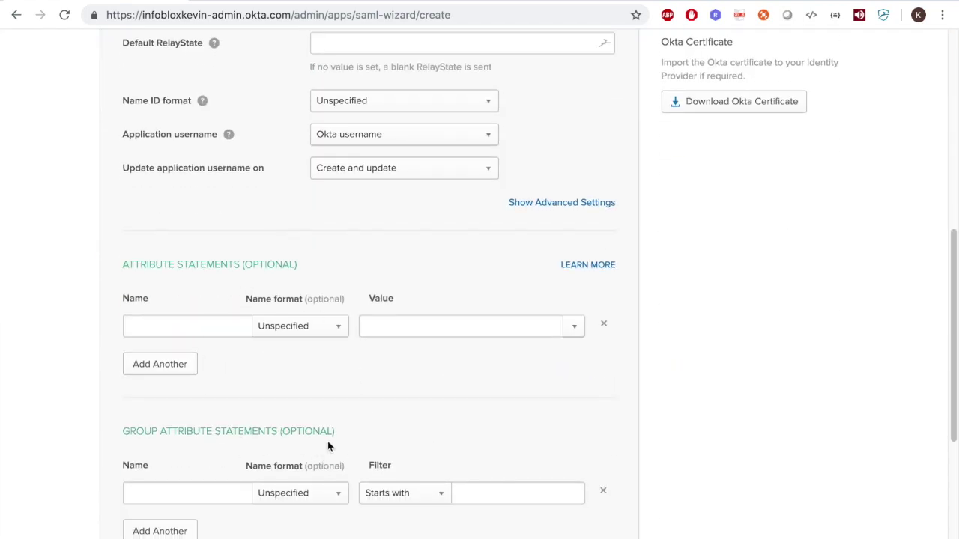
pyautogui.scroll(-4, 397, 426)
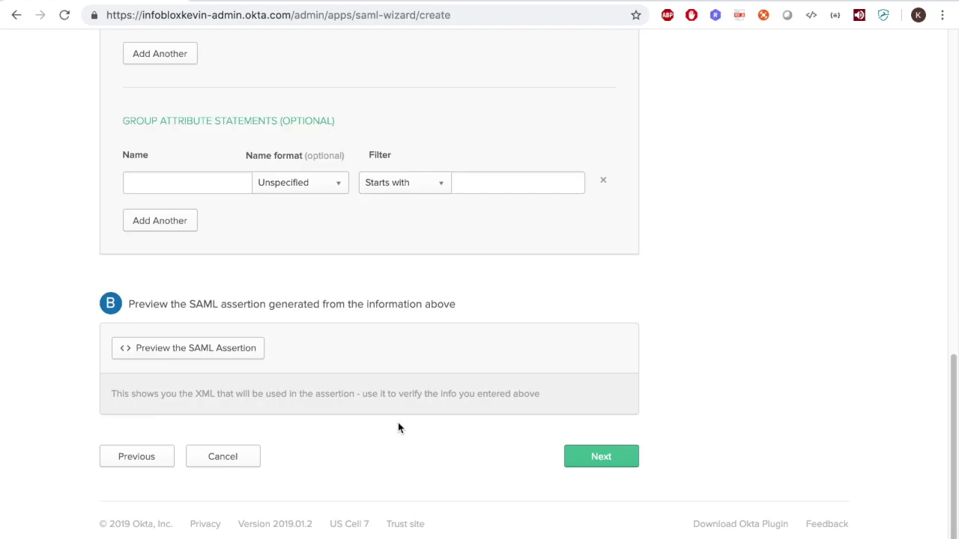
pyautogui.click(592, 456)
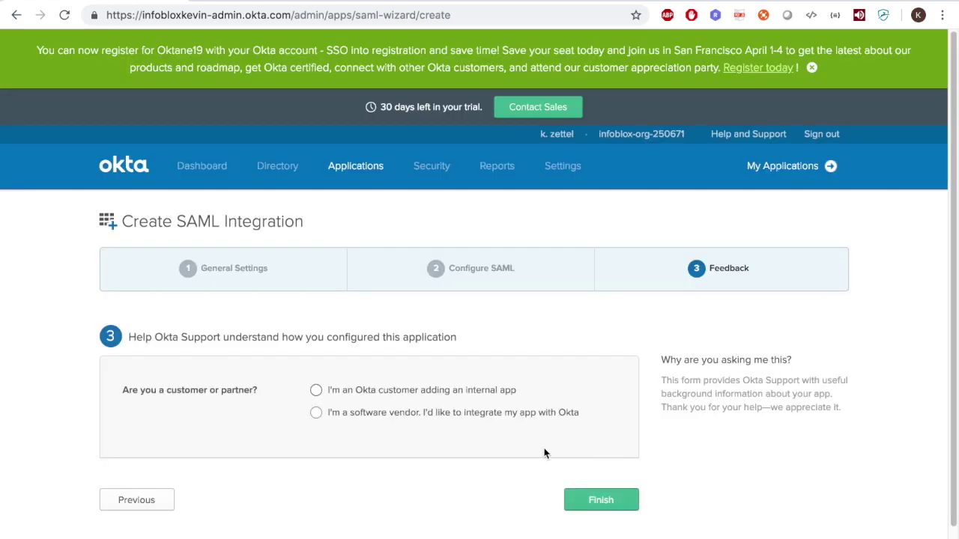
pyautogui.click(316, 391)
pyautogui.scroll(-1, 325, 391)
pyautogui.click(316, 455)
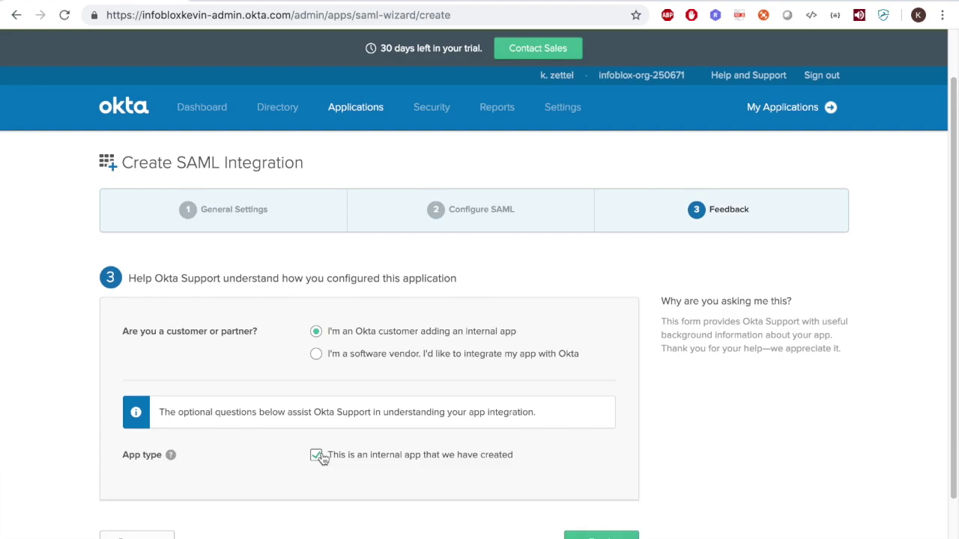
pyautogui.scroll(-1, 317, 454)
pyautogui.click(604, 455)
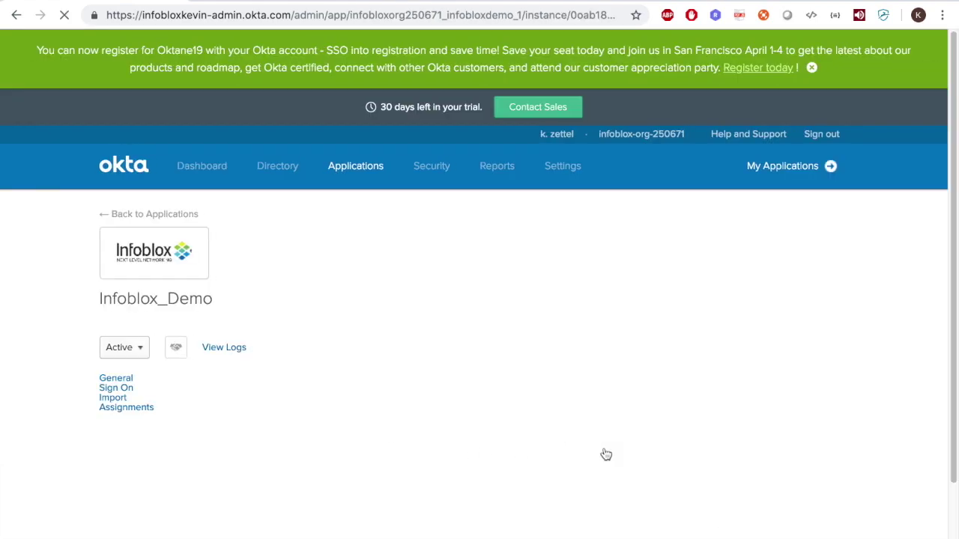
# Step: Add a 'Two Factor Authentication' sign-on rule requiring a factor at every sign on, and save
pyautogui.scroll(-6, 427, 269)
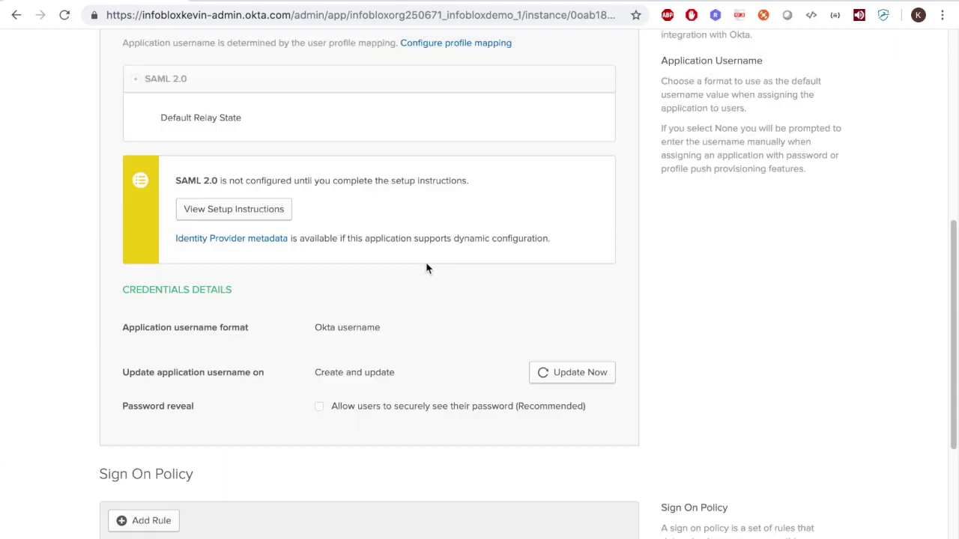
pyautogui.scroll(-4, 427, 269)
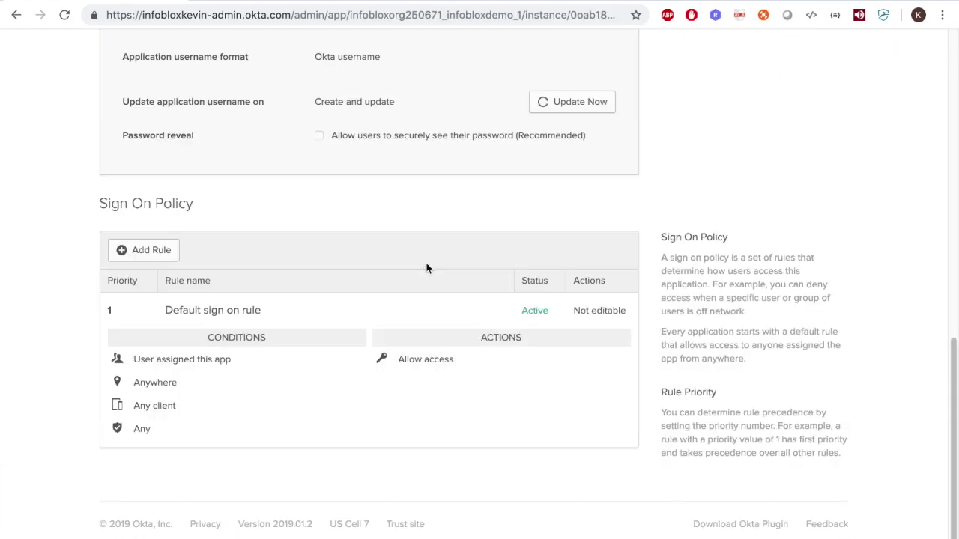
pyautogui.click(158, 258)
pyautogui.click(287, 90)
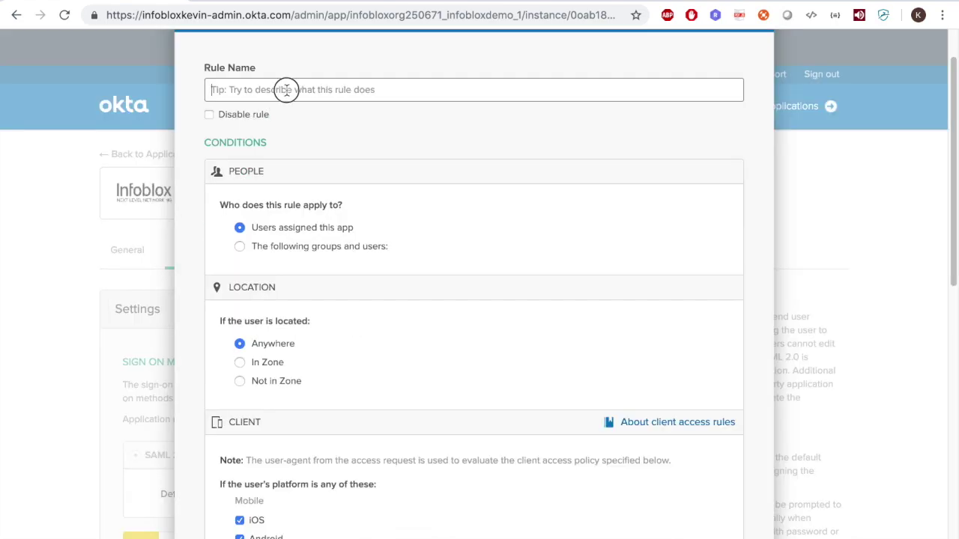
pyautogui.write('Two Factor Authen')
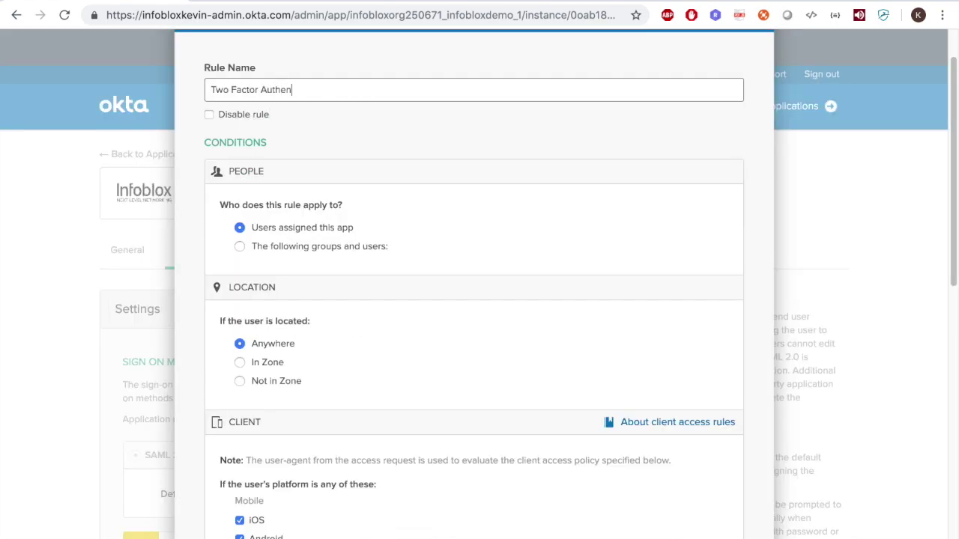
pyautogui.write('tication')
pyautogui.scroll(-10, 572, 227)
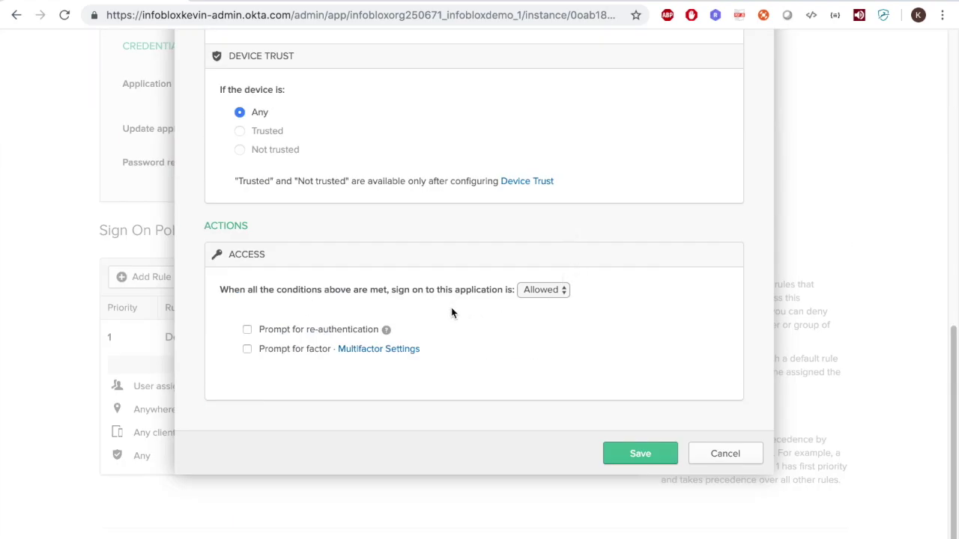
pyautogui.click(247, 349)
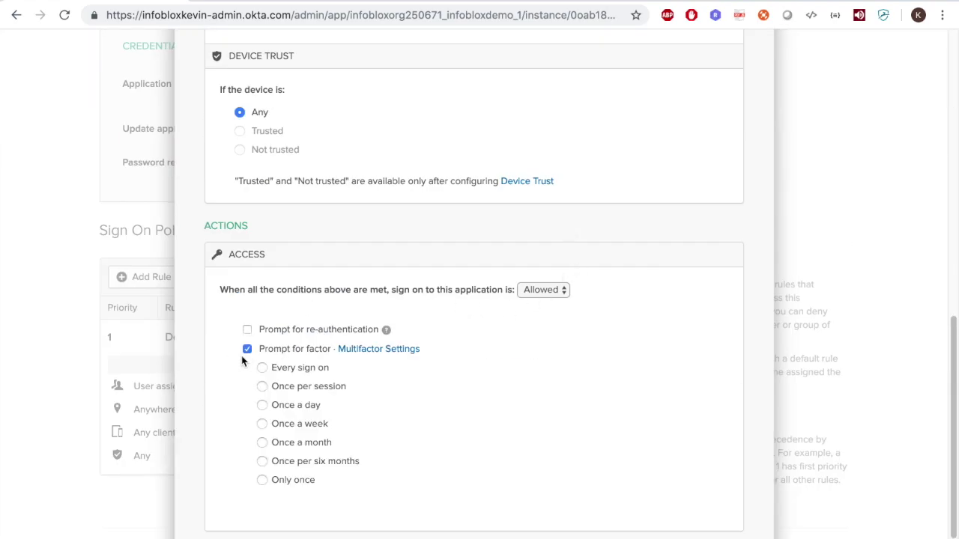
pyautogui.click(261, 368)
pyautogui.scroll(-1, 599, 322)
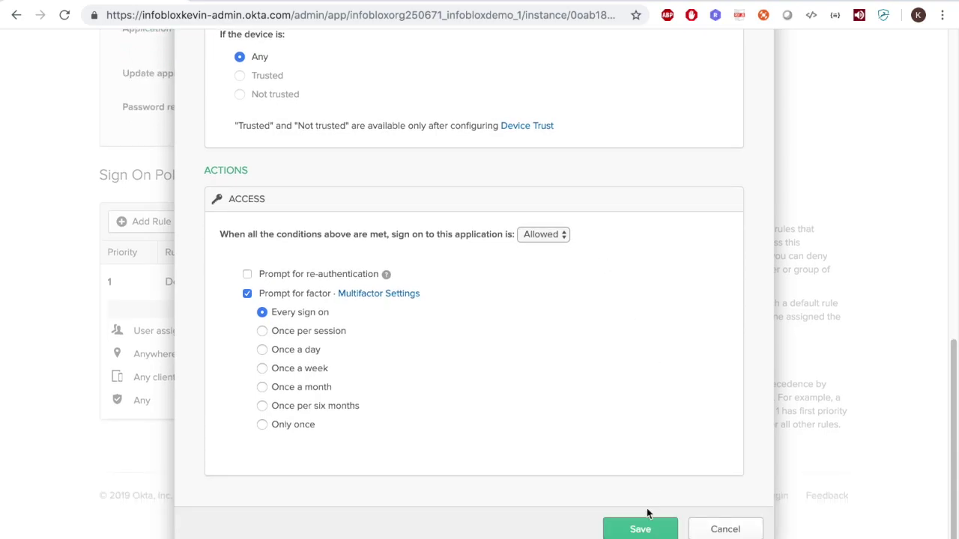
pyautogui.click(640, 530)
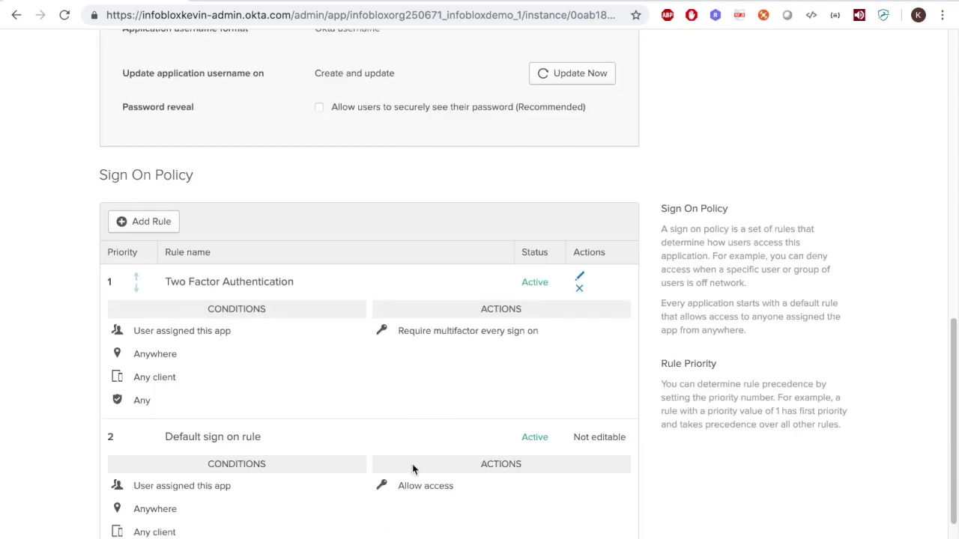
# Step: Leave the noted metadata URL and return to Infoblox_Demo's Sign On settings
pyautogui.scroll(5, 294, 381)
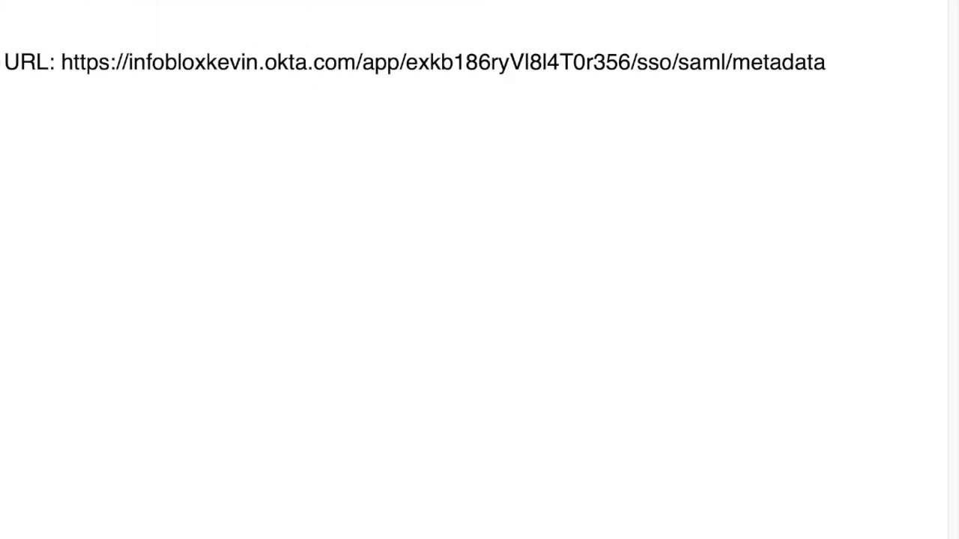
pyautogui.hotkey('ctrl', 'Left')
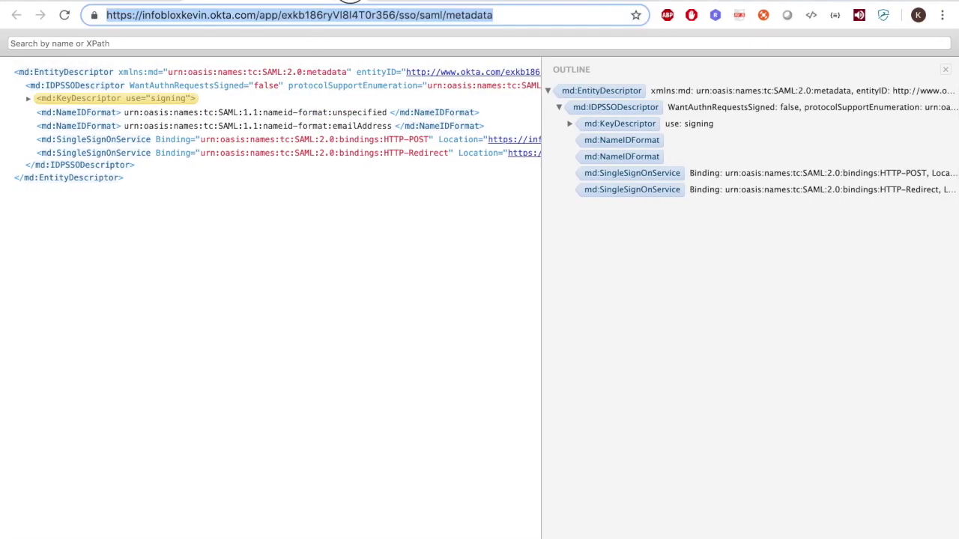
pyautogui.press('super+w')
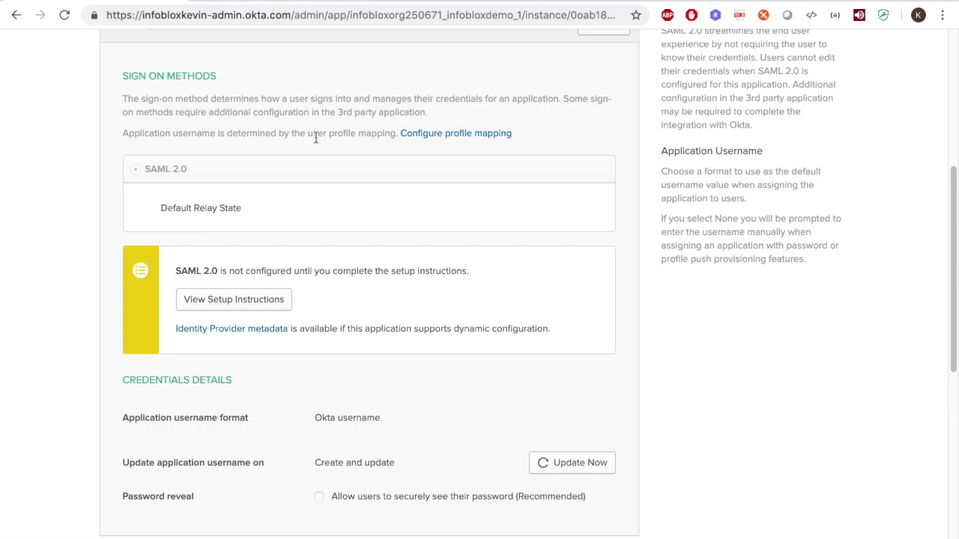
# Step: Assign Infoblox_Demo to the Everyone group from its Assignments tab
pyautogui.scroll(5, 325, 184)
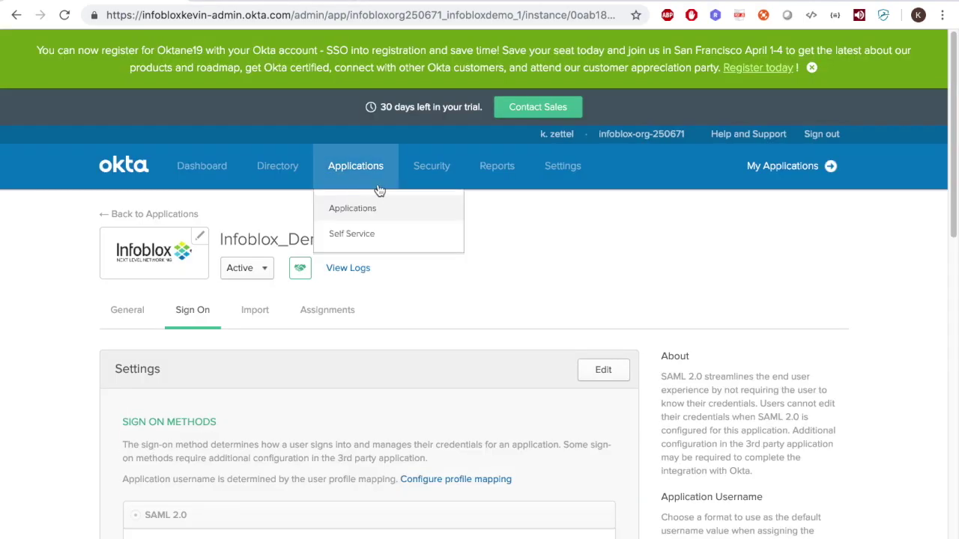
pyautogui.click(328, 310)
pyautogui.scroll(-1, 334, 300)
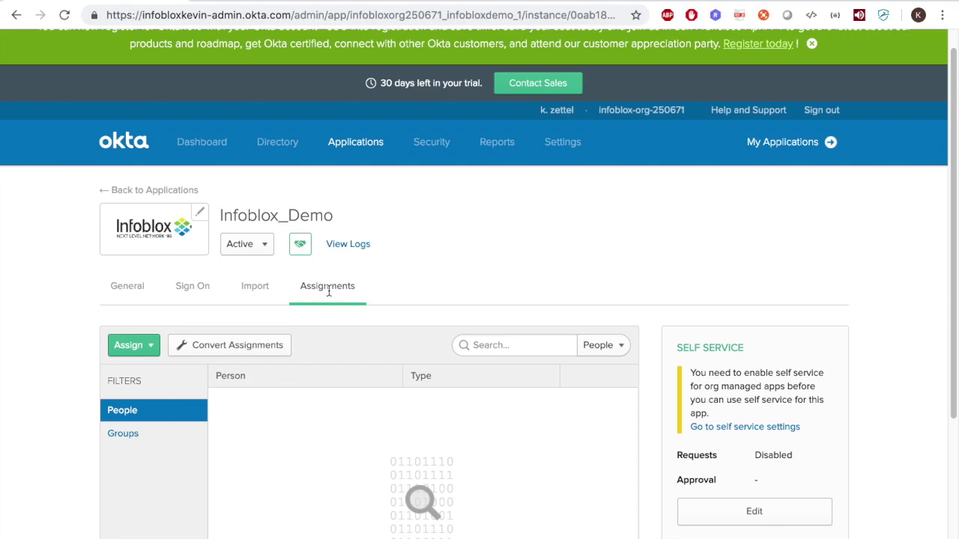
pyautogui.click(139, 345)
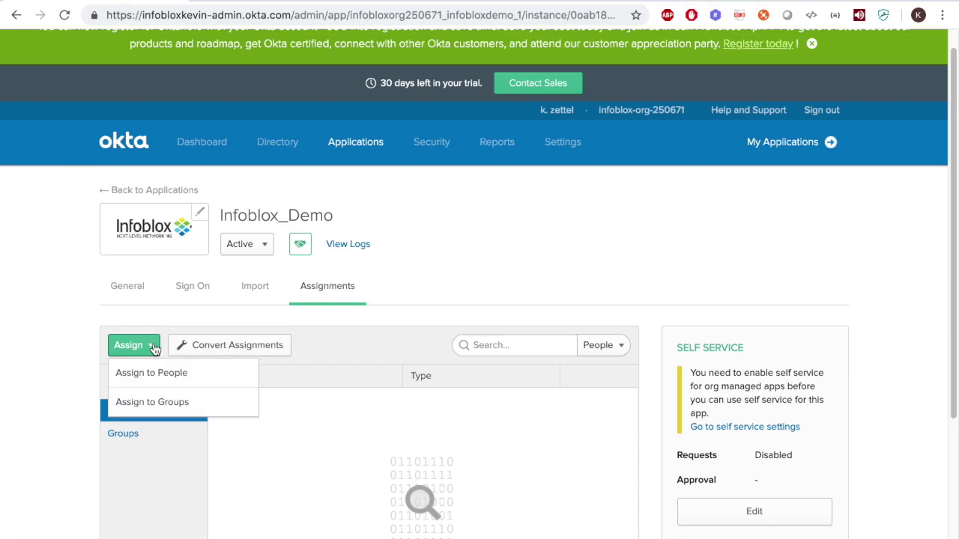
pyautogui.click(172, 402)
pyautogui.click(649, 184)
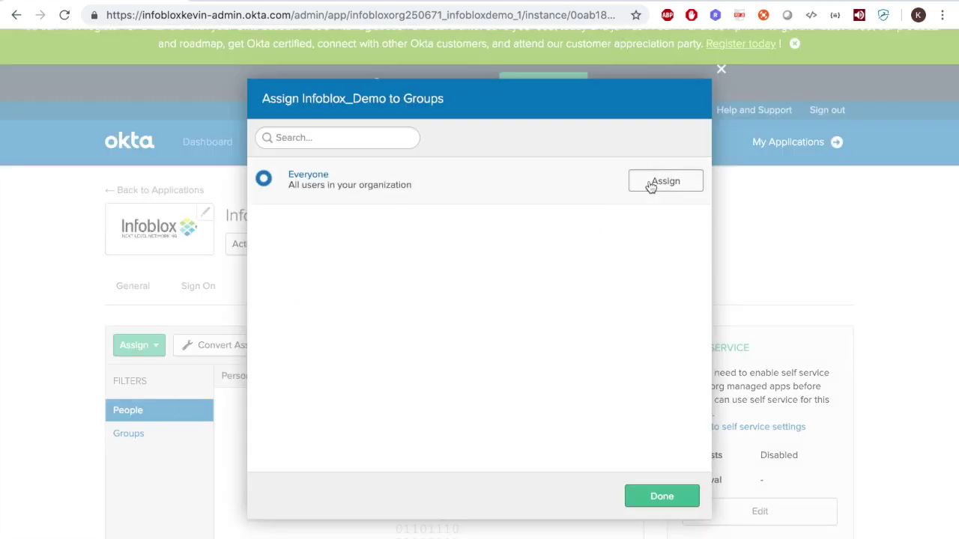
pyautogui.click(642, 495)
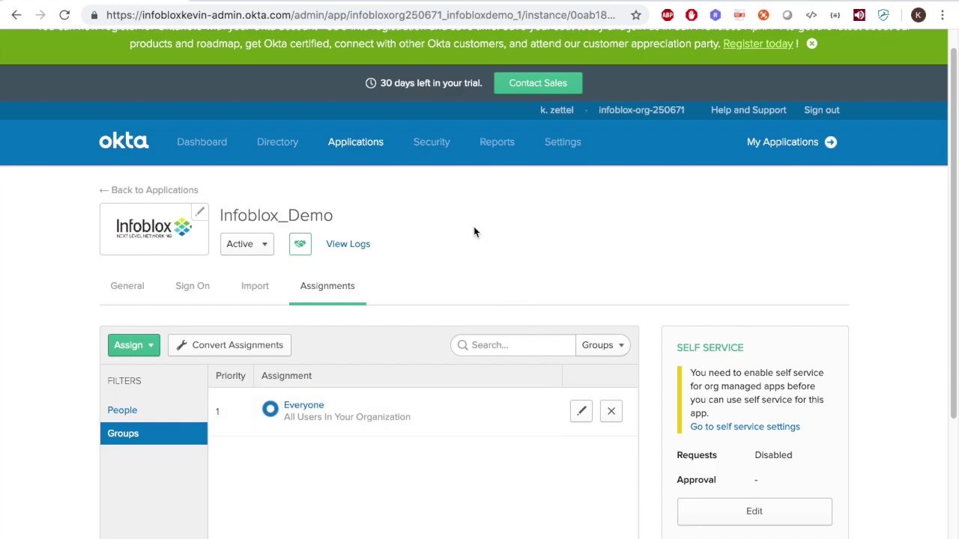
# Step: Confirm Google Authenticator is Active under Security > Multifactor, then go to Grid Manager
pyautogui.moveTo(440, 149)
pyautogui.click(448, 237)
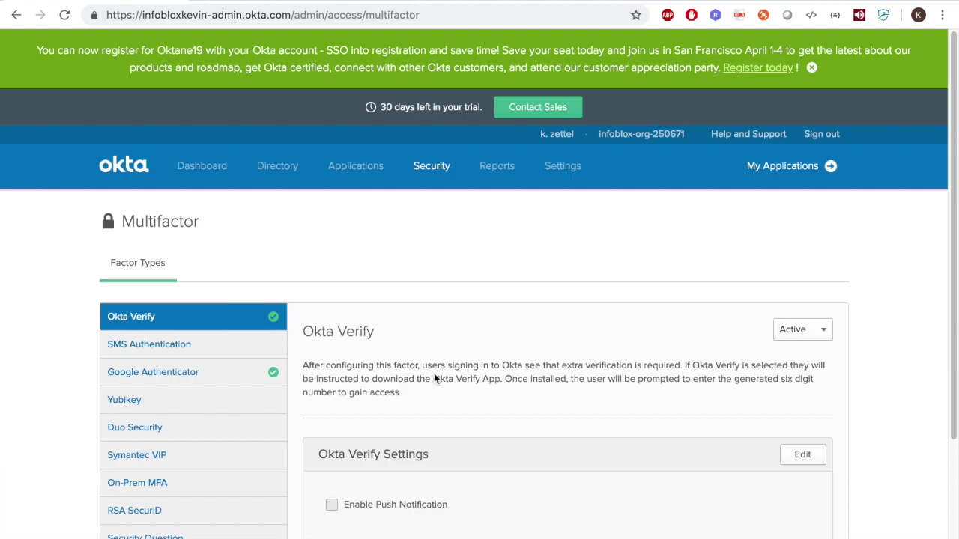
pyautogui.click(223, 382)
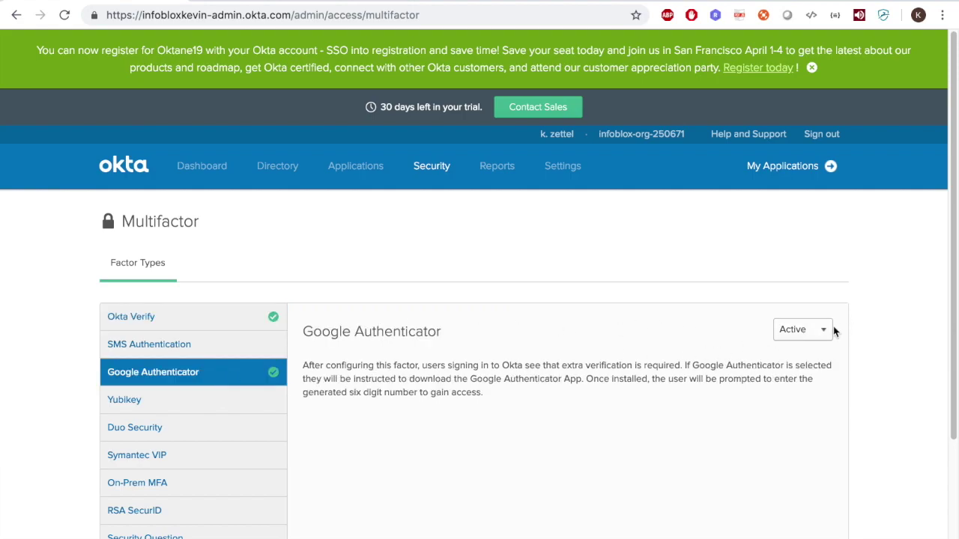
pyautogui.click(281, 1)
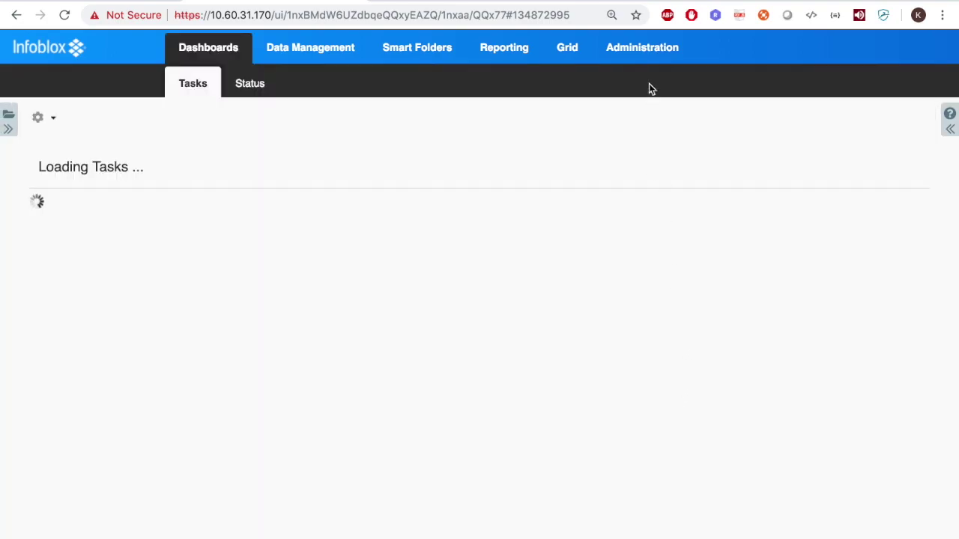
# Step: Start a new SAML authentication service named Okta with IDP type Okta
pyautogui.click(644, 56)
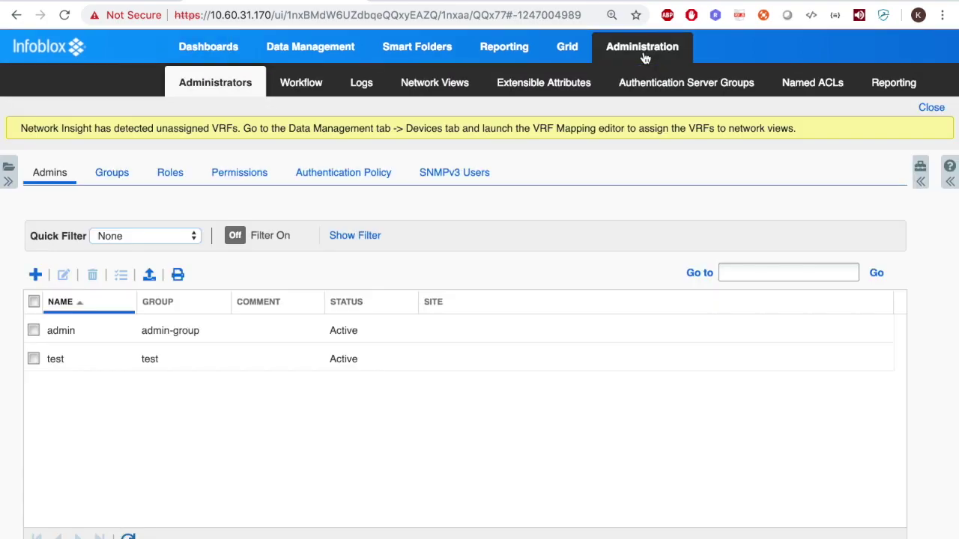
pyautogui.click(646, 86)
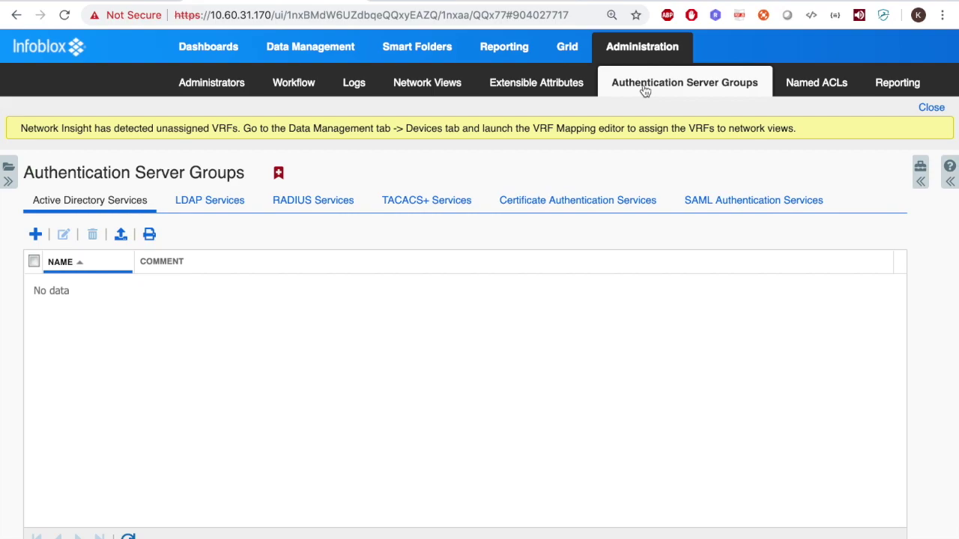
pyautogui.click(705, 201)
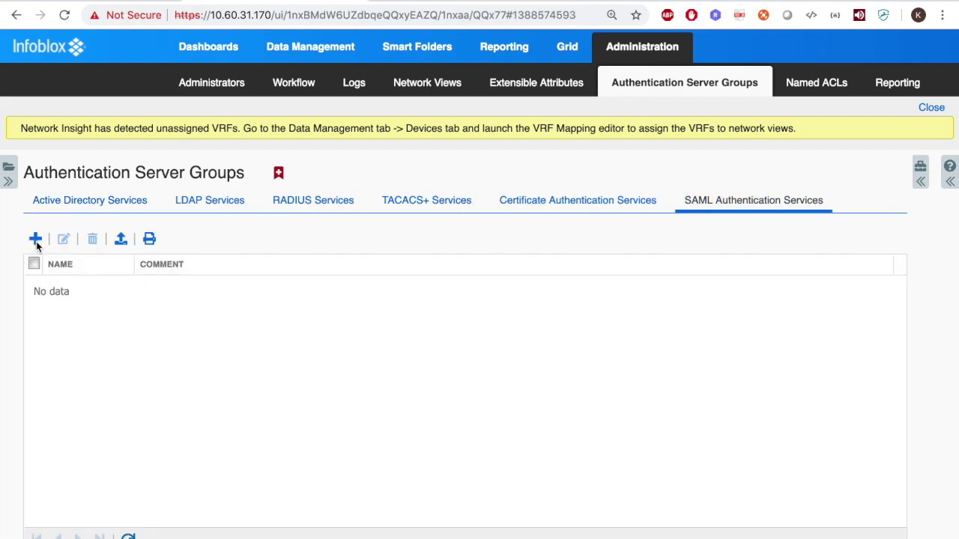
pyautogui.click(35, 239)
pyautogui.write('Okta')
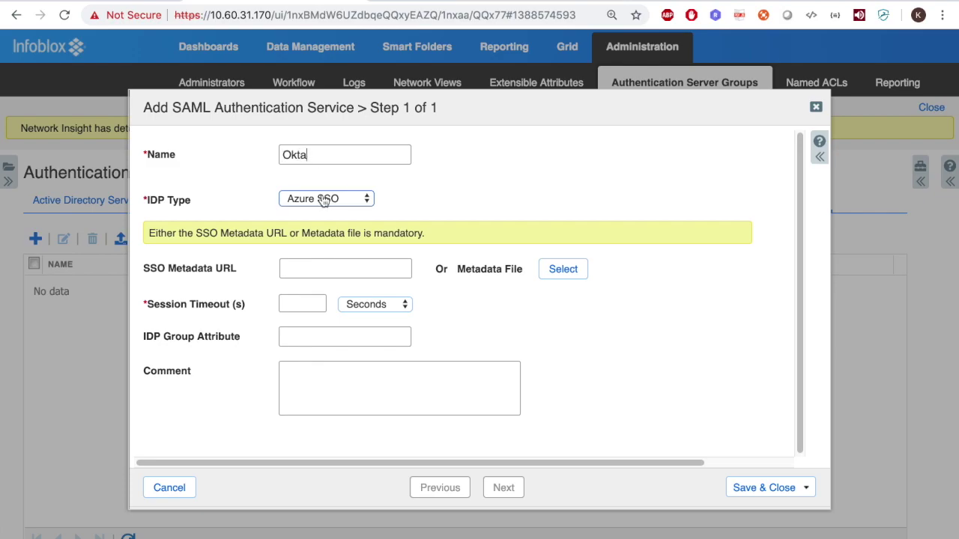
pyautogui.click(319, 197)
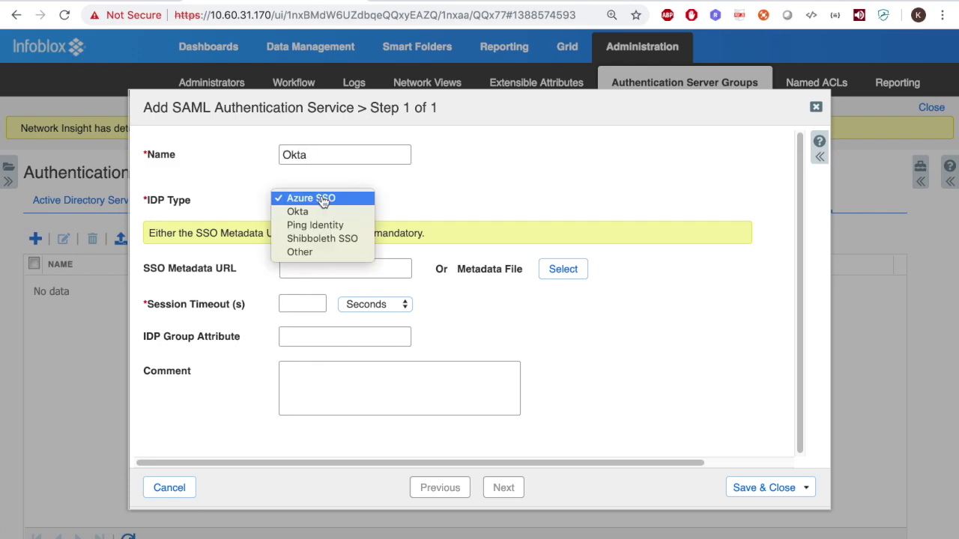
pyautogui.click(321, 211)
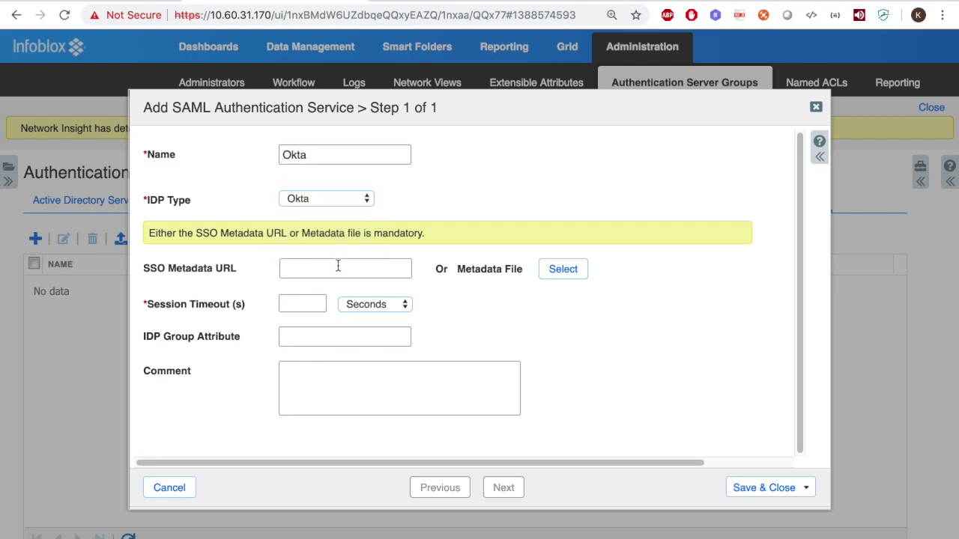
# Step: Paste the Okta app's metadata URL into the SSO Metadata URL field
pyautogui.hotkey('ctrl', 'Right')
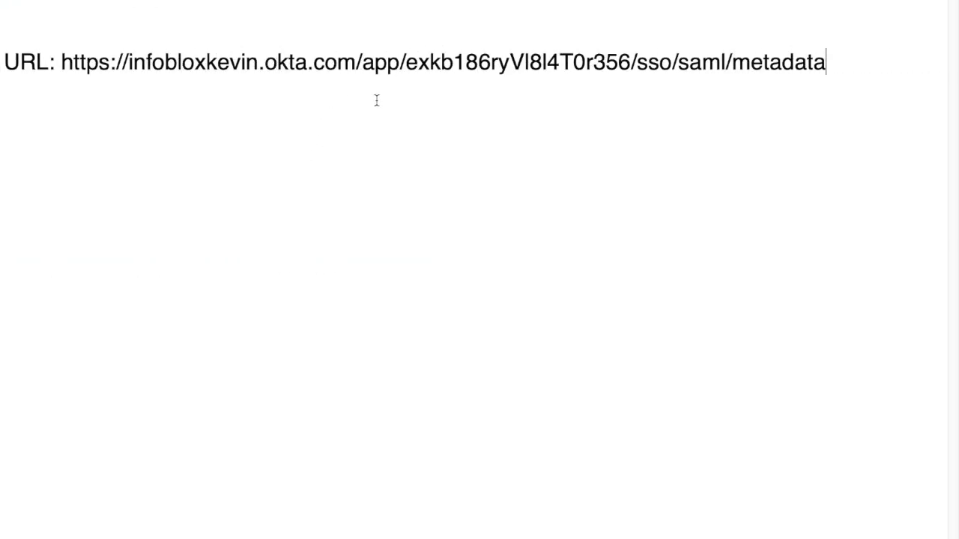
pyautogui.moveTo(813, 63); pyautogui.dragTo(64, 69)
pyautogui.hotkey('ctrl', 'Left')
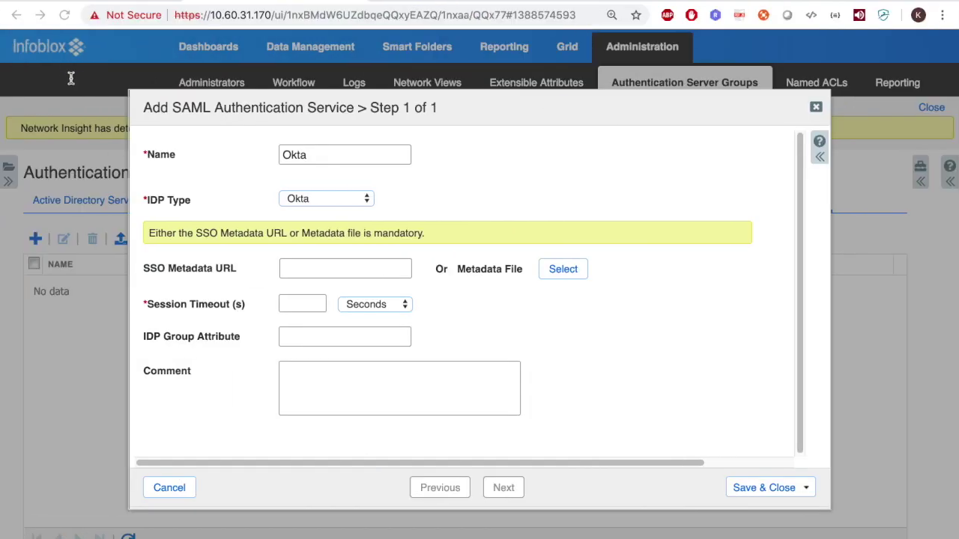
pyautogui.click(305, 262)
pyautogui.hotkey('ctrl', 'v')
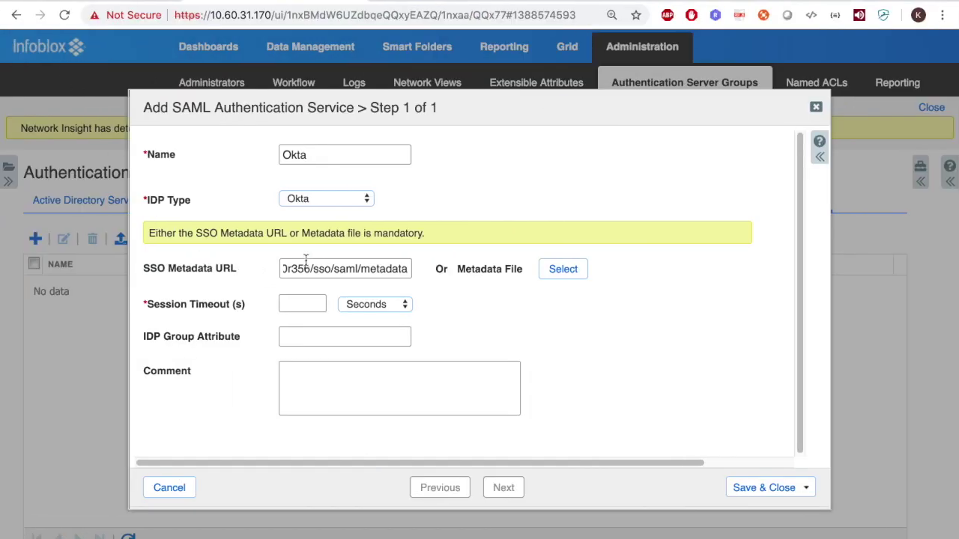
# Step: Set a 5-minute session timeout and save the Okta SAML service
pyautogui.click(312, 296)
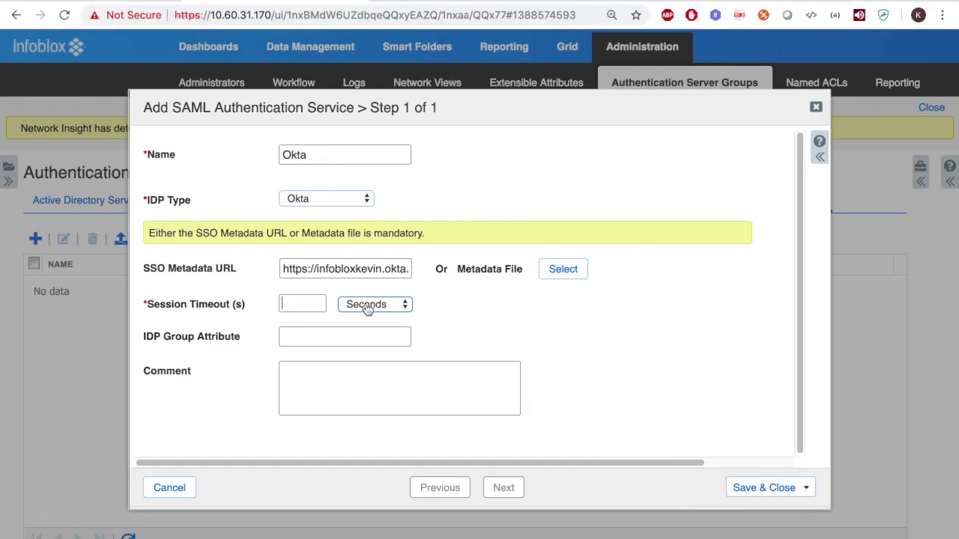
pyautogui.click(367, 307)
pyautogui.click(364, 317)
pyautogui.click(304, 304)
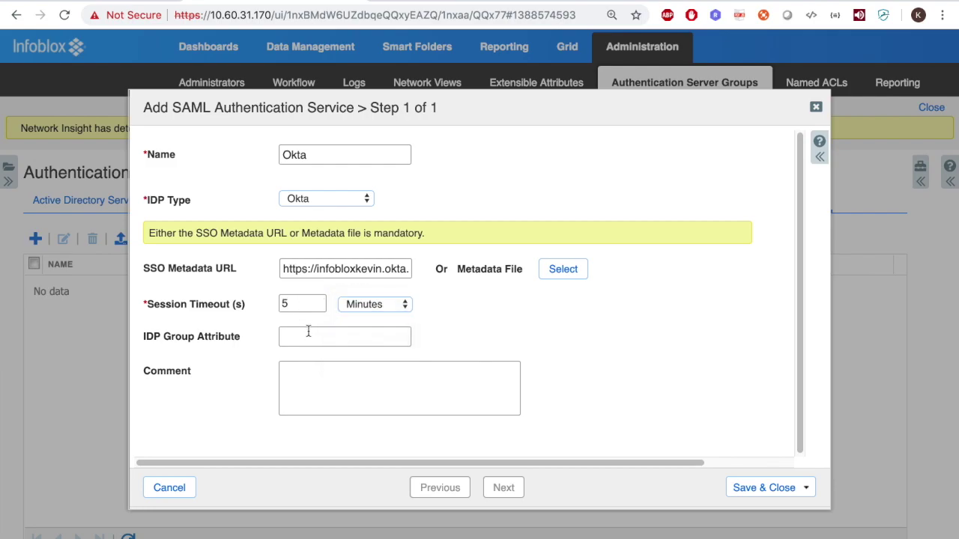
pyautogui.click(312, 334)
pyautogui.click(353, 365)
pyautogui.click(760, 488)
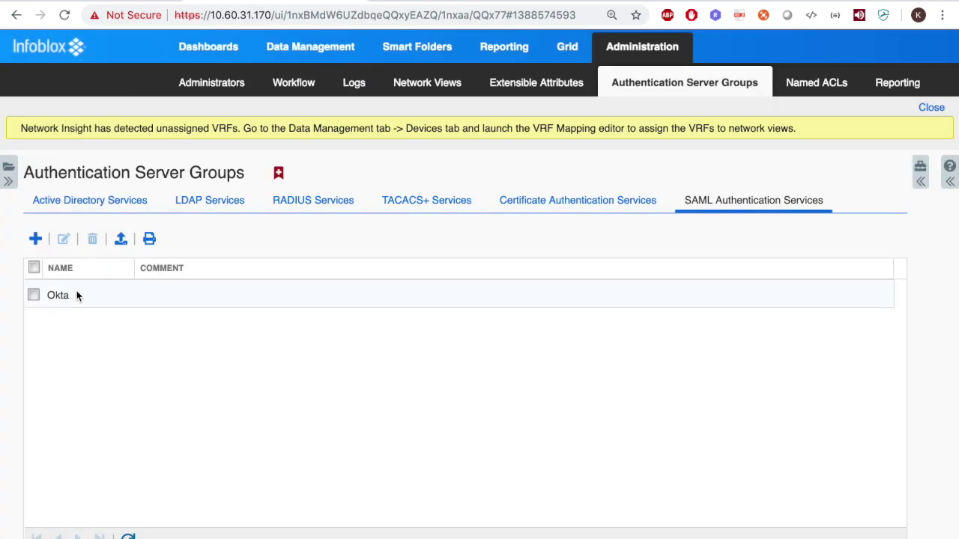
pyautogui.click(238, 83)
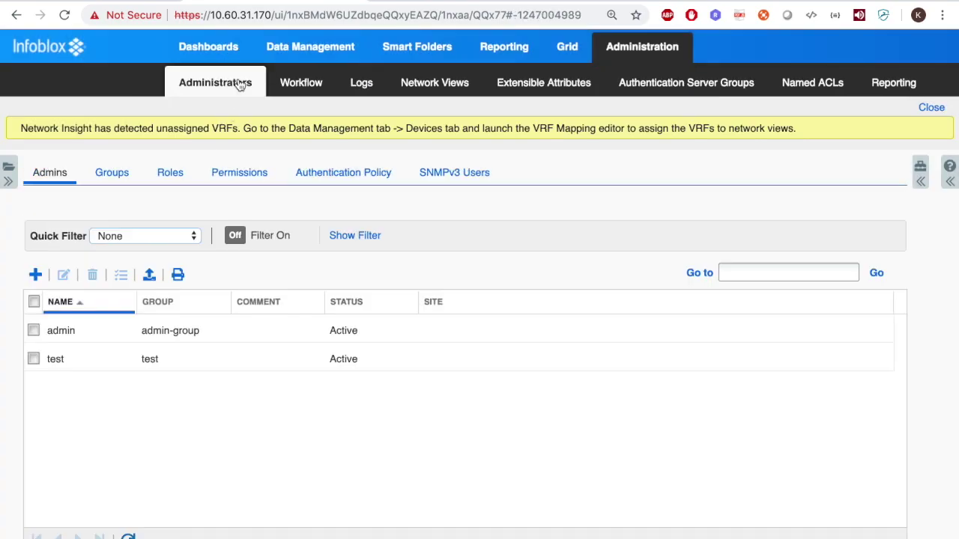
# Step: Enable Auto Create User in saml-group's SAML settings and save the group
pyautogui.click(122, 183)
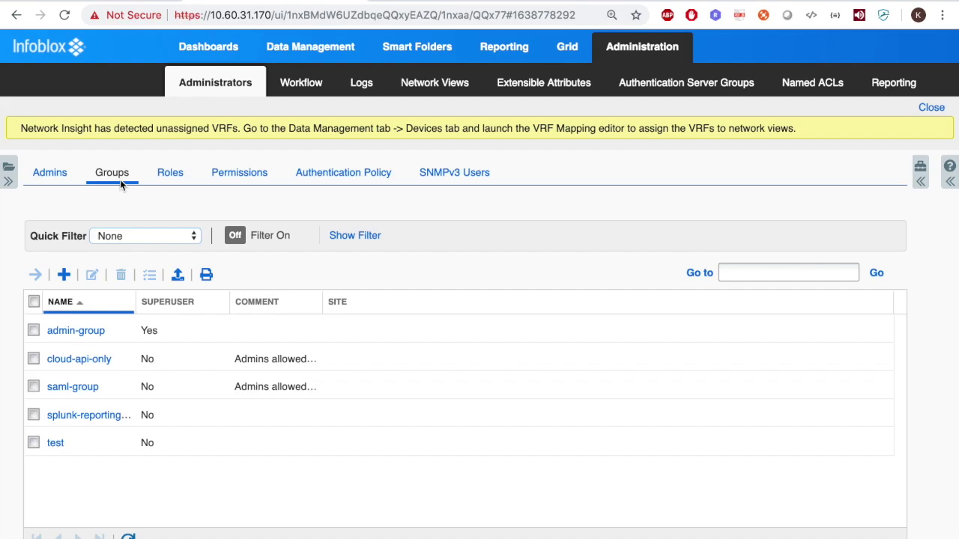
pyautogui.click(105, 386)
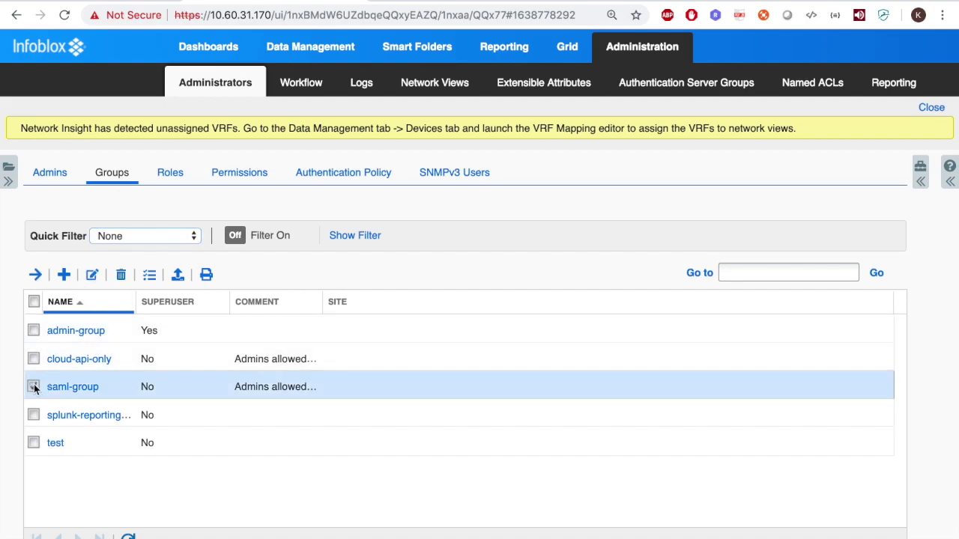
pyautogui.click(92, 275)
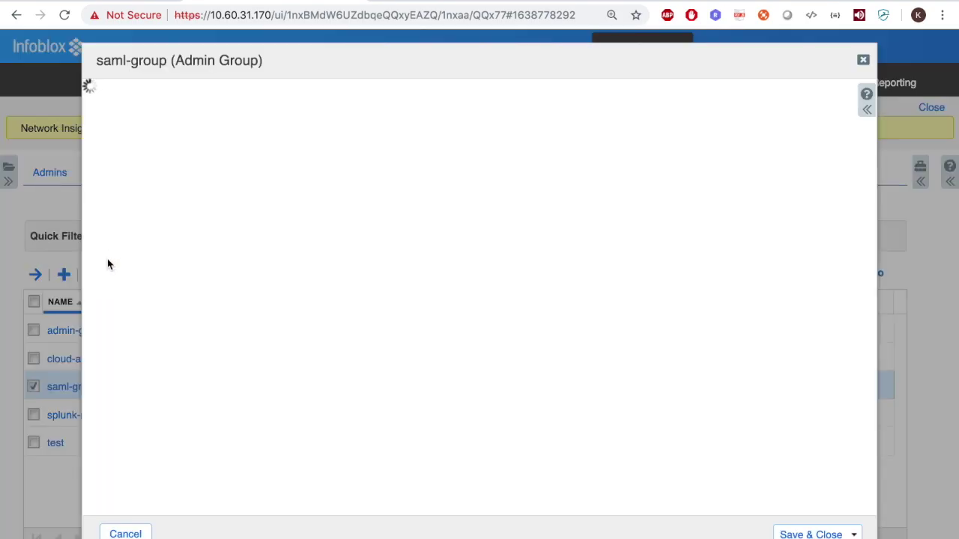
pyautogui.click(118, 170)
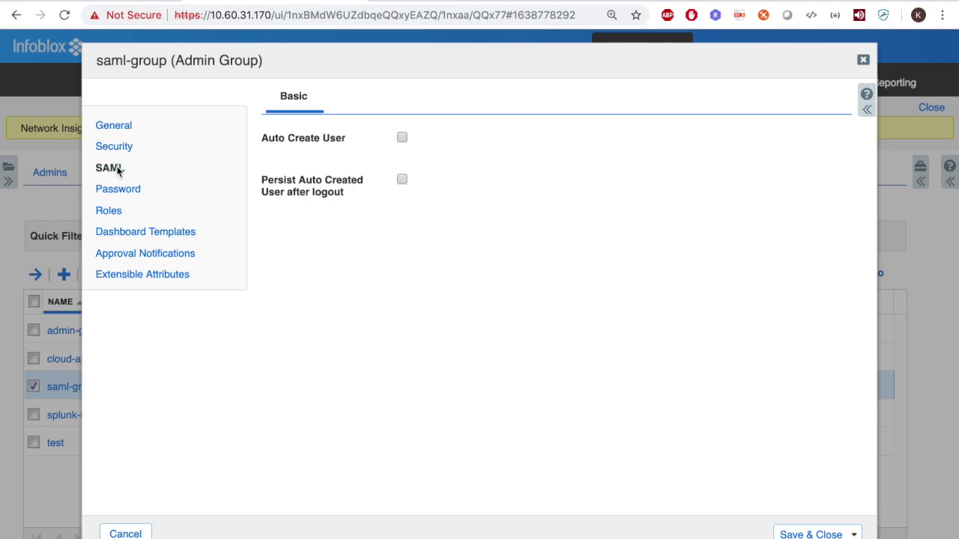
pyautogui.click(400, 139)
pyautogui.click(835, 535)
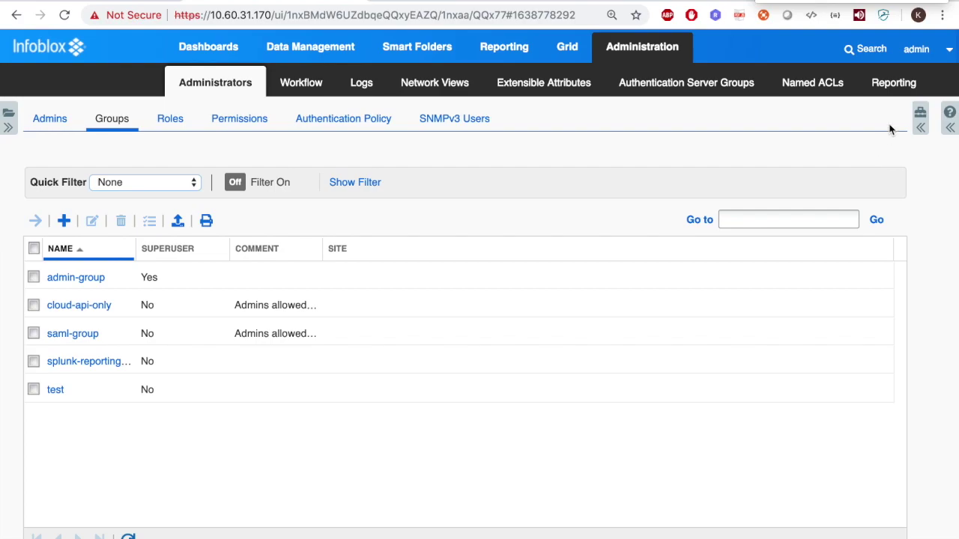
# Step: Log out of Grid Manager and start an SSO Login through Okta
pyautogui.click(940, 50)
pyautogui.click(850, 123)
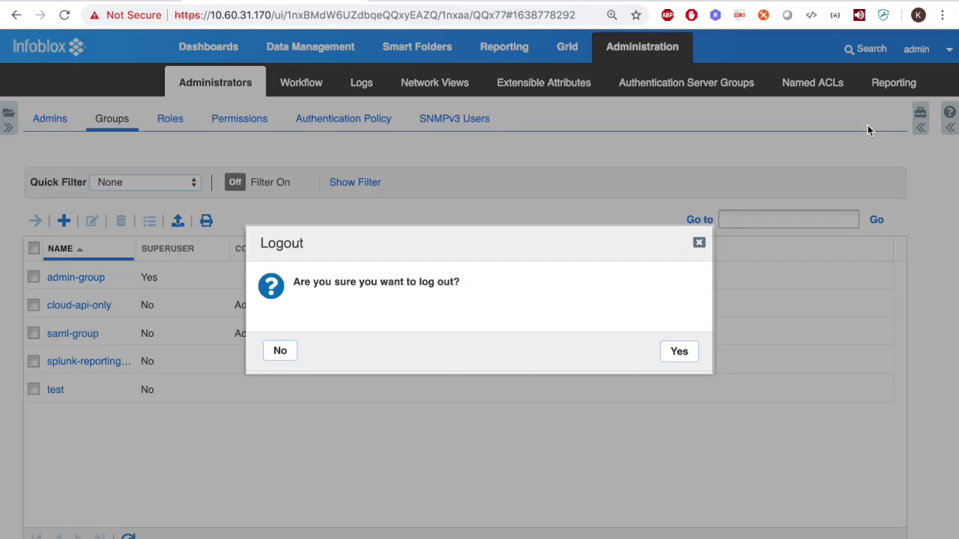
pyautogui.click(691, 352)
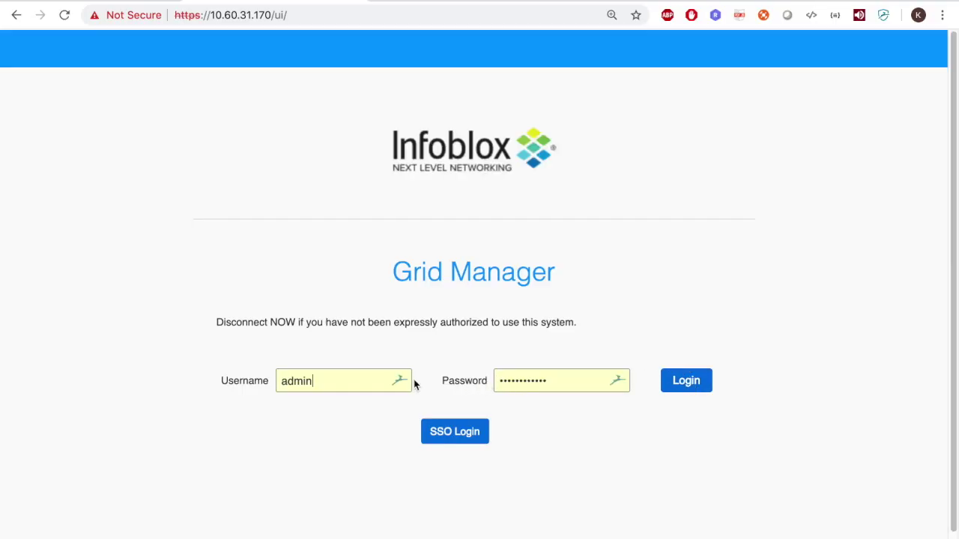
pyautogui.click(466, 439)
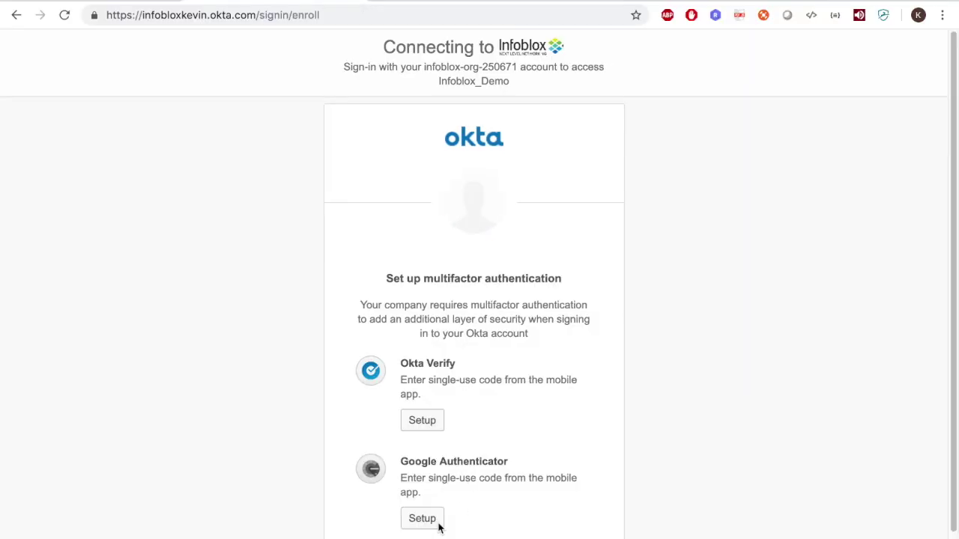
# Step: Start Google Authenticator setup for an Android phone and scan the enrollment barcode
pyautogui.click(422, 520)
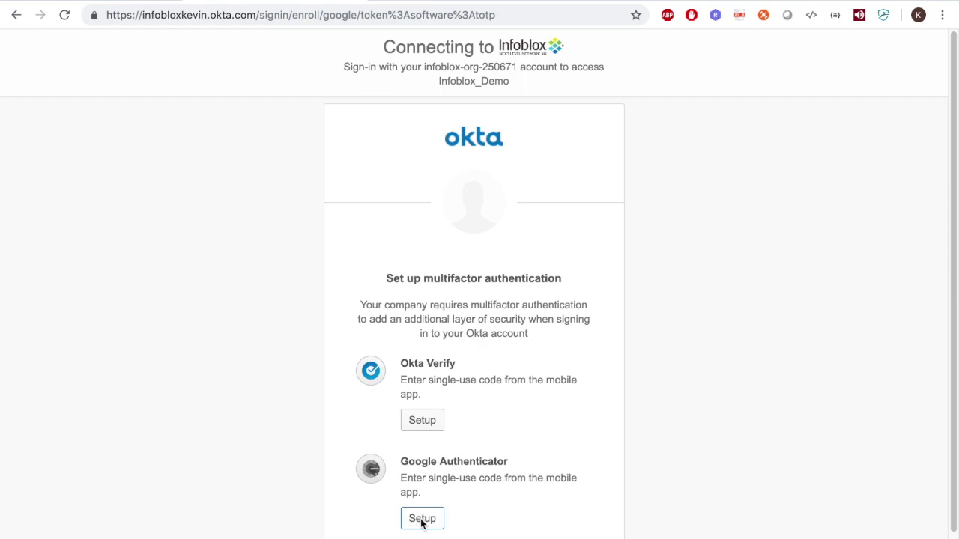
pyautogui.click(477, 341)
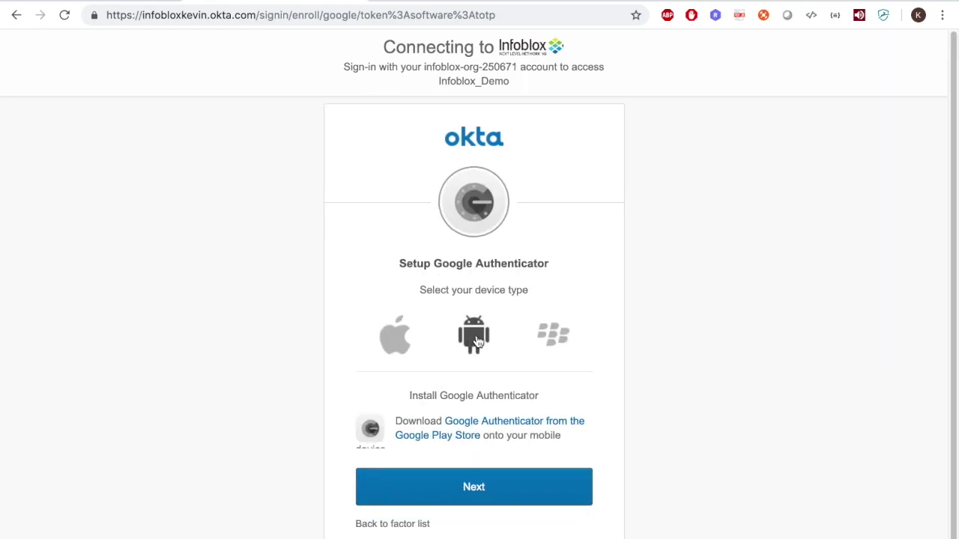
pyautogui.click(484, 505)
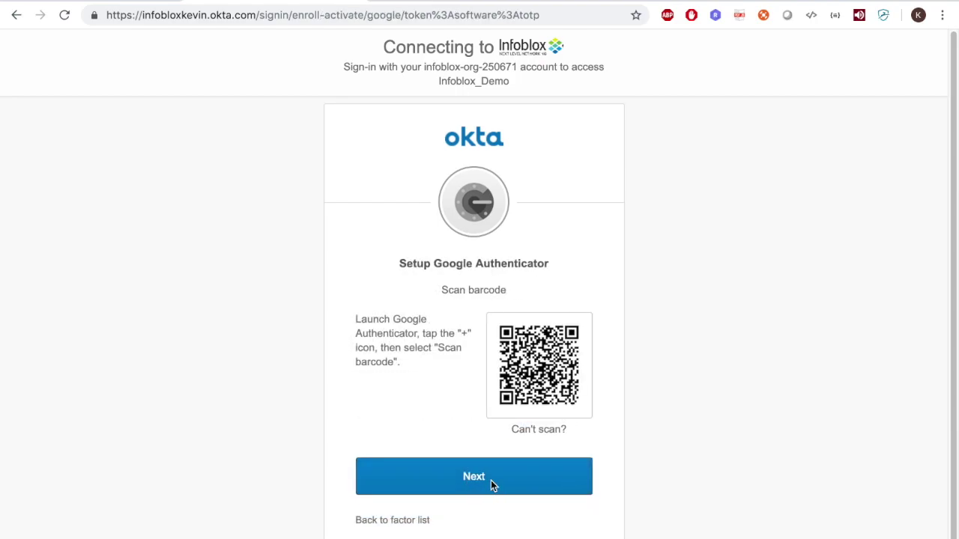
pyautogui.click(491, 484)
# Step: Verify the current authenticator code, dismiss Dashlane, and finish enrollment to reach the Grid Manager dashboard
pyautogui.click(420, 327)
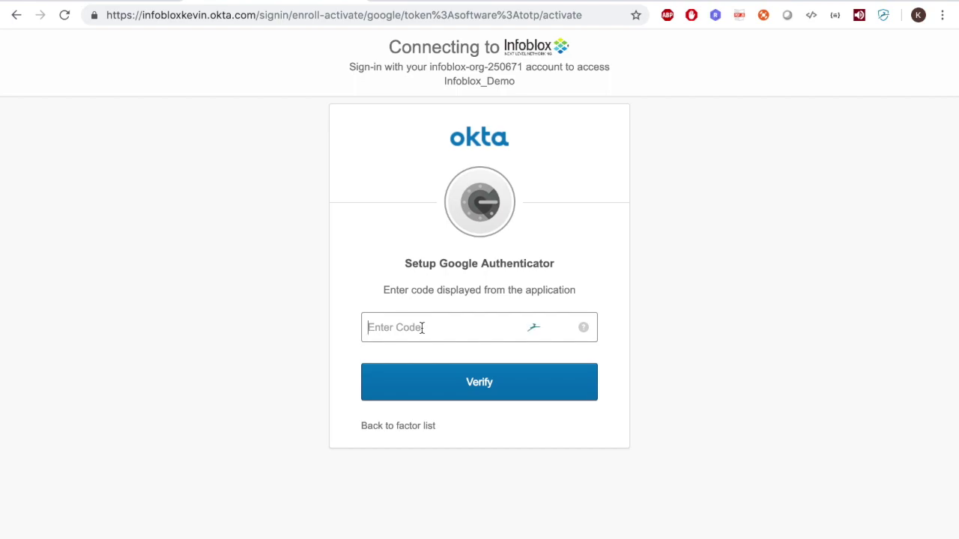
pyautogui.click(464, 386)
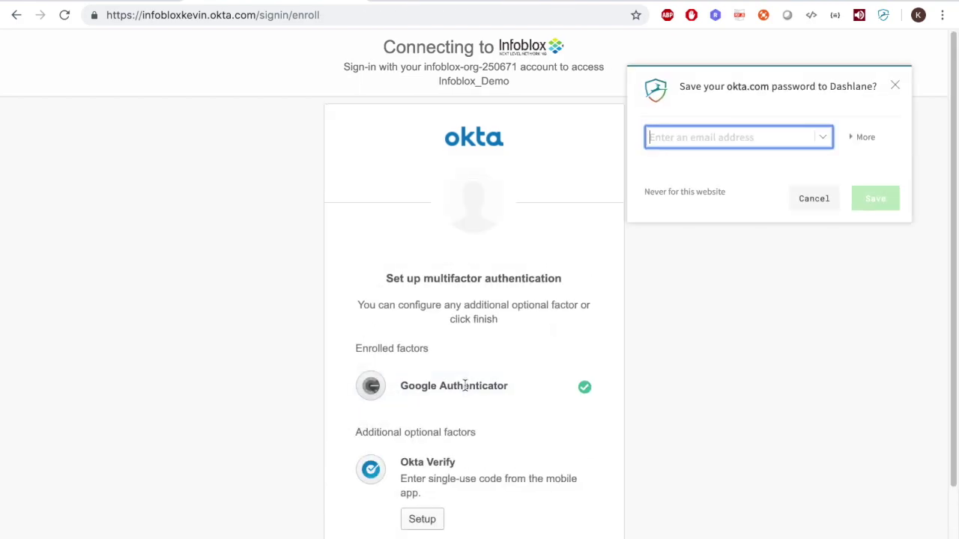
pyautogui.click(894, 87)
pyautogui.scroll(-2, 824, 325)
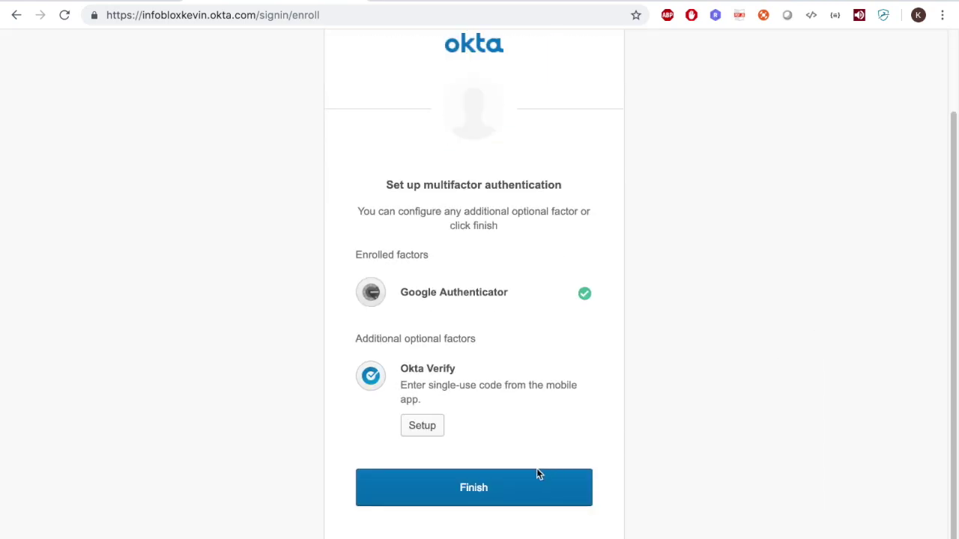
pyautogui.click(513, 489)
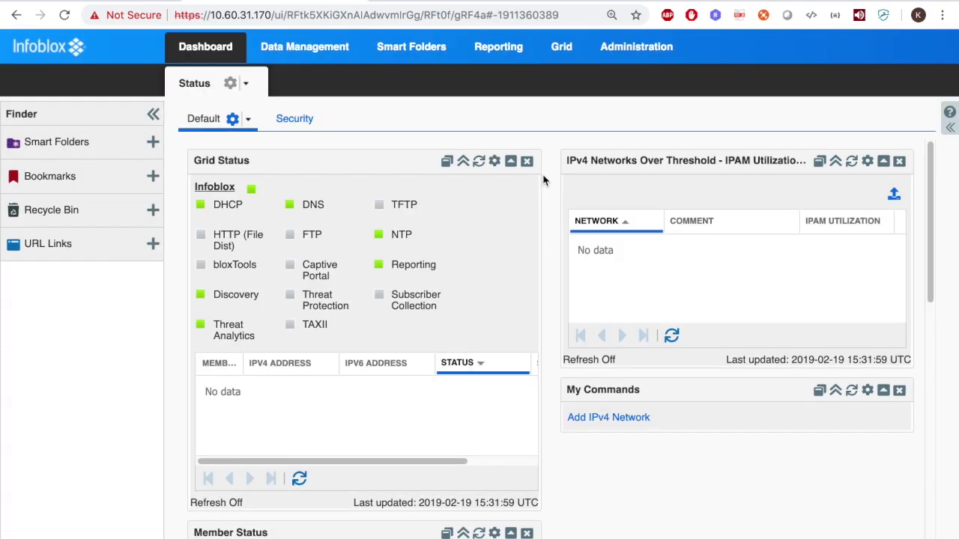
# Step: Review the Infoblox grid's Security properties (300 s session timeout) and close without changes
pyautogui.click(560, 53)
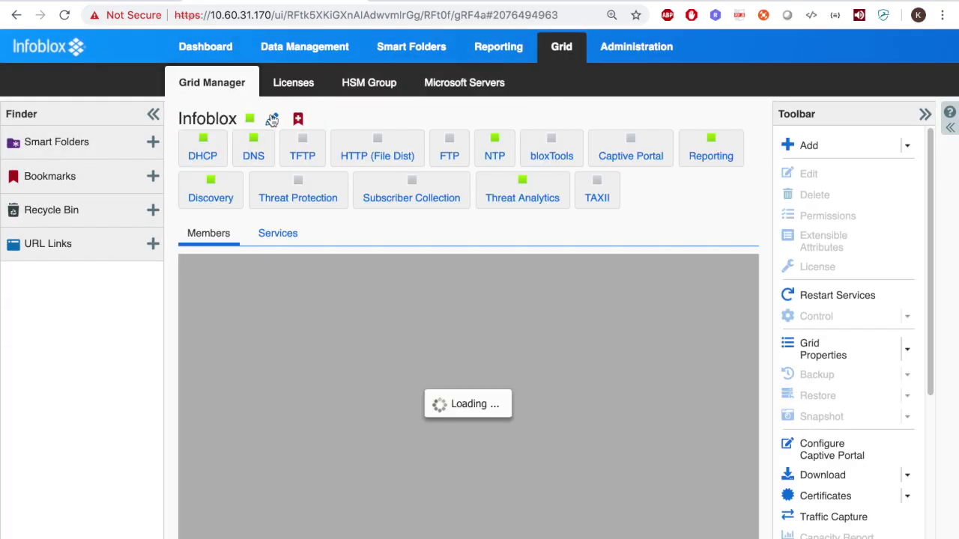
pyautogui.click(272, 119)
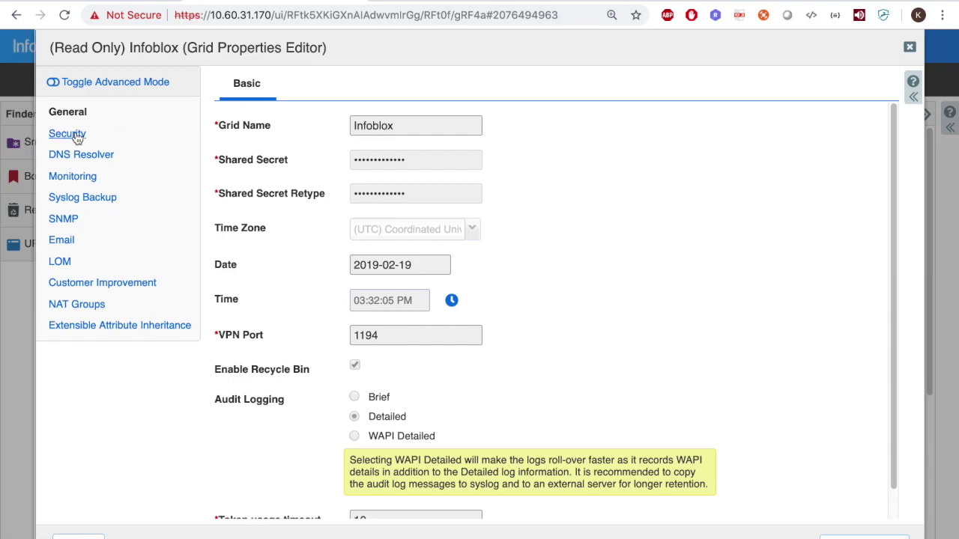
pyautogui.click(78, 137)
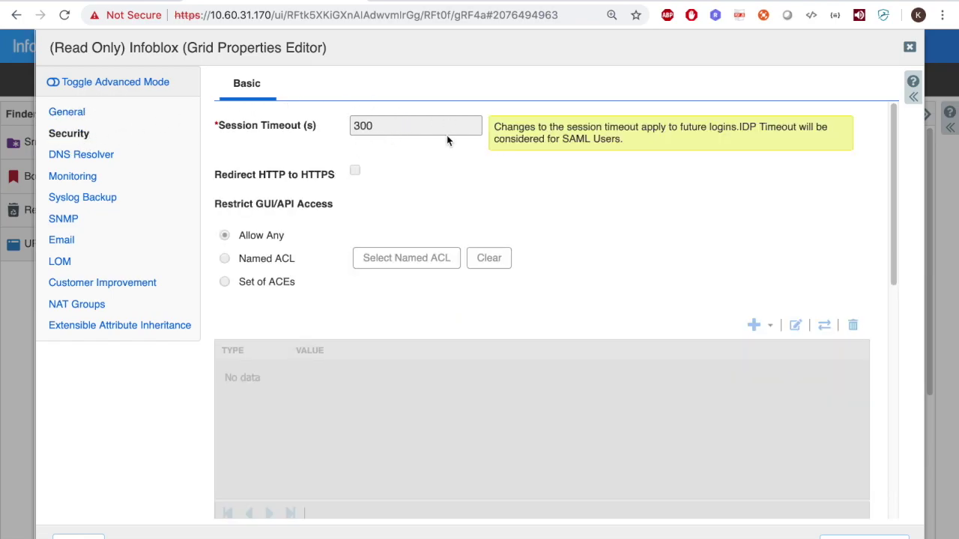
pyautogui.click(910, 48)
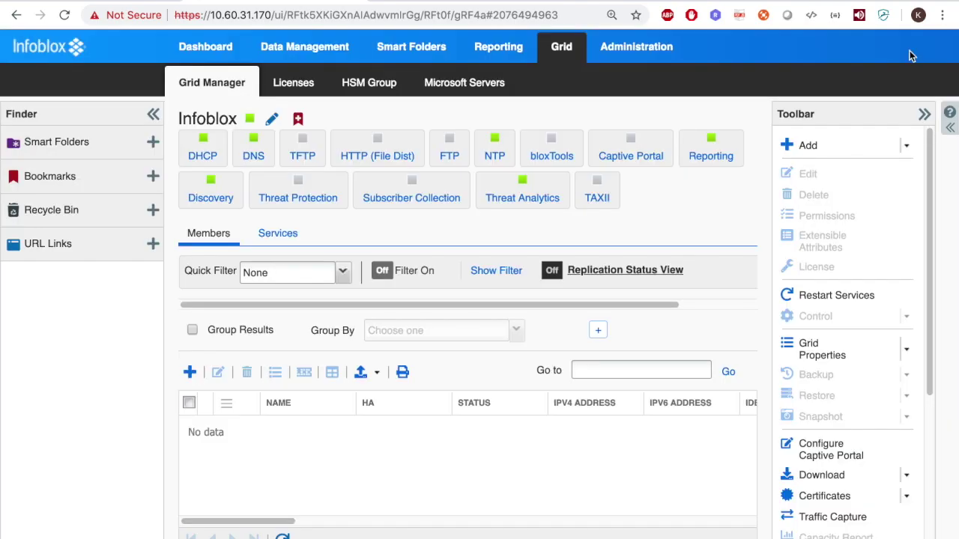